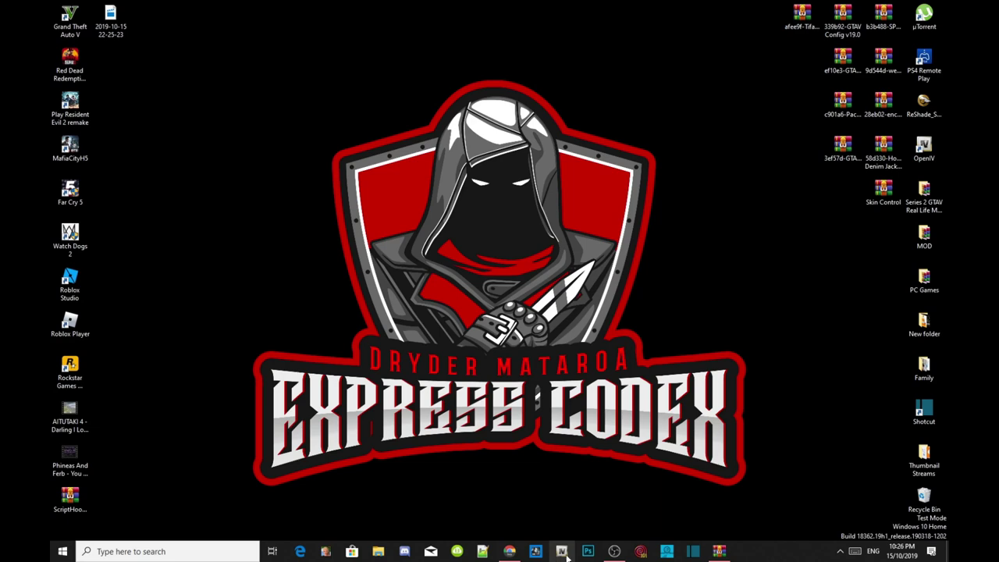
# Step: Open the Windows version of Grand Theft Auto V in OpenIV and enable edit mode
pyautogui.click(561, 551)
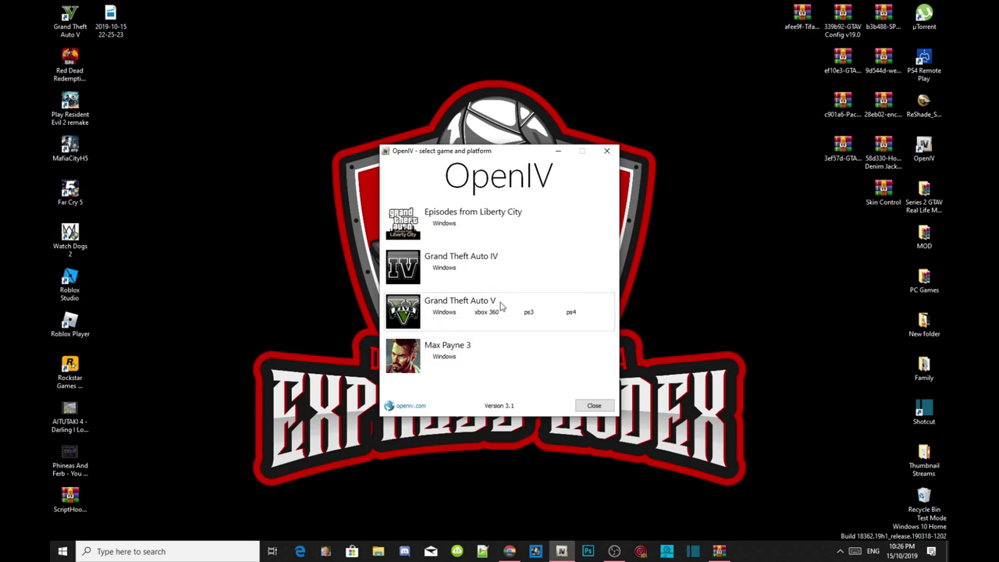
pyautogui.click(439, 315)
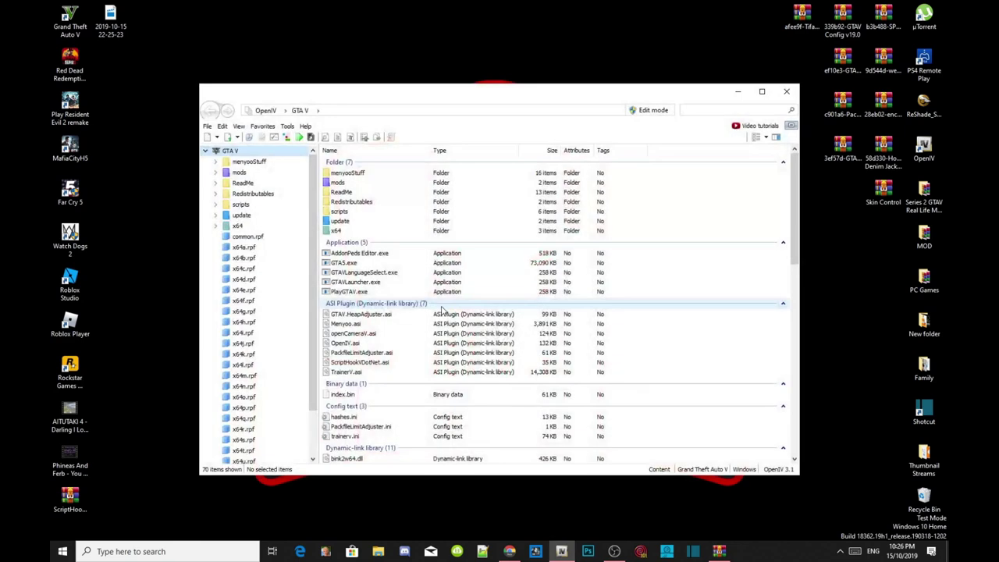
pyautogui.click(652, 111)
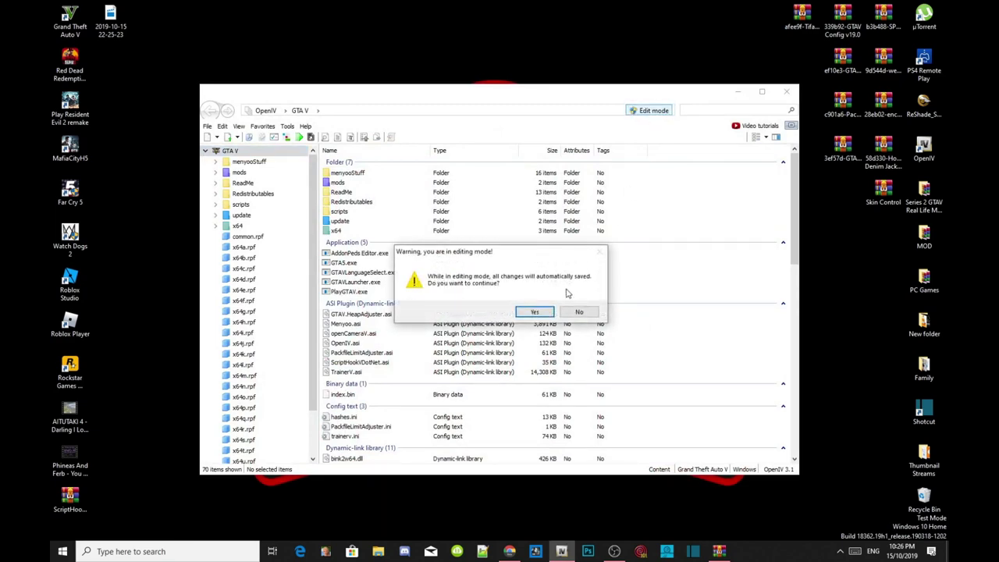
pyautogui.click(542, 312)
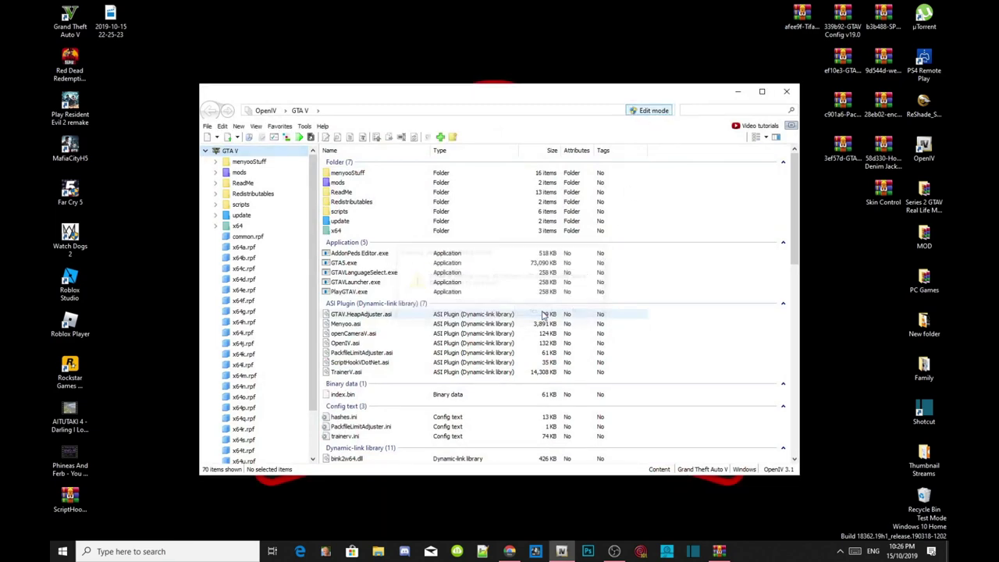
# Step: Browse to mods > update > x64 > dlcpacks > addonpeds > dlc.rpf and open peds.rpf
pyautogui.doubleClick(337, 183)
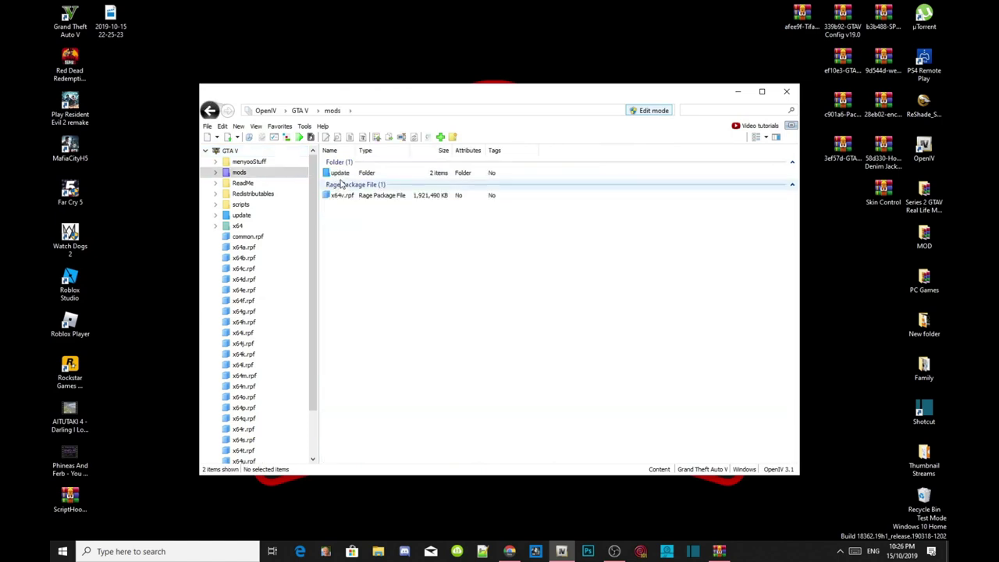
pyautogui.doubleClick(340, 173)
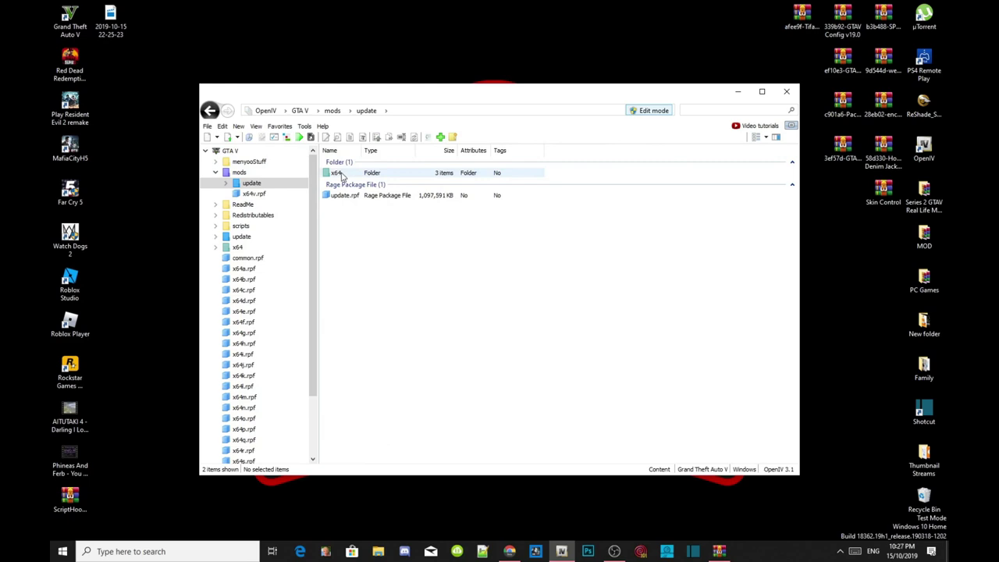
pyautogui.doubleClick(337, 173)
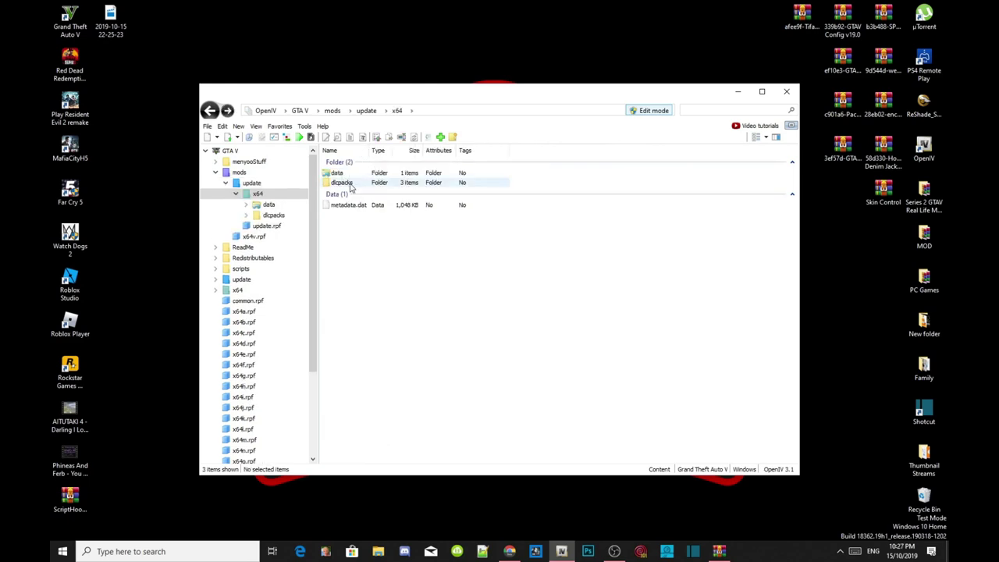
pyautogui.doubleClick(350, 184)
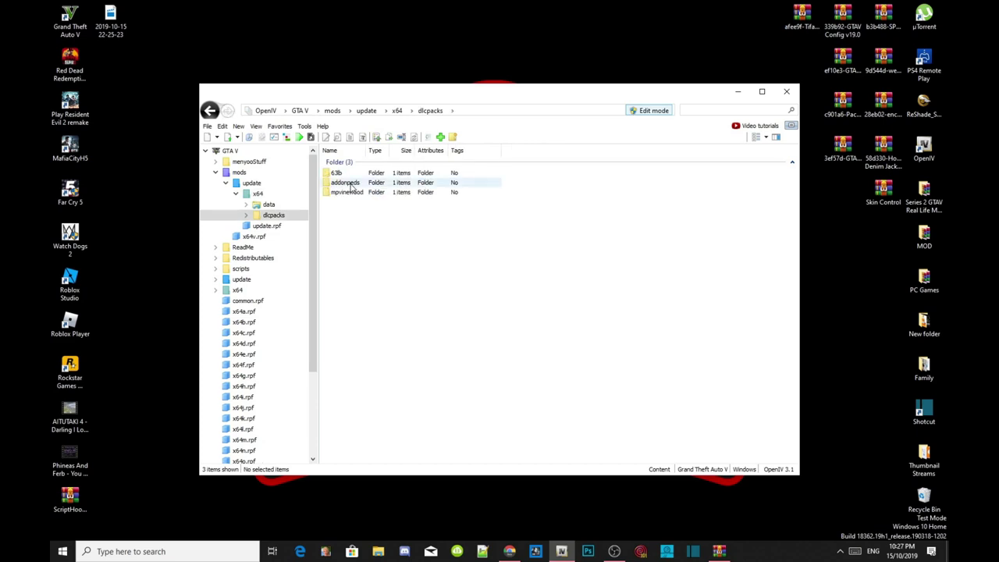
pyautogui.doubleClick(346, 184)
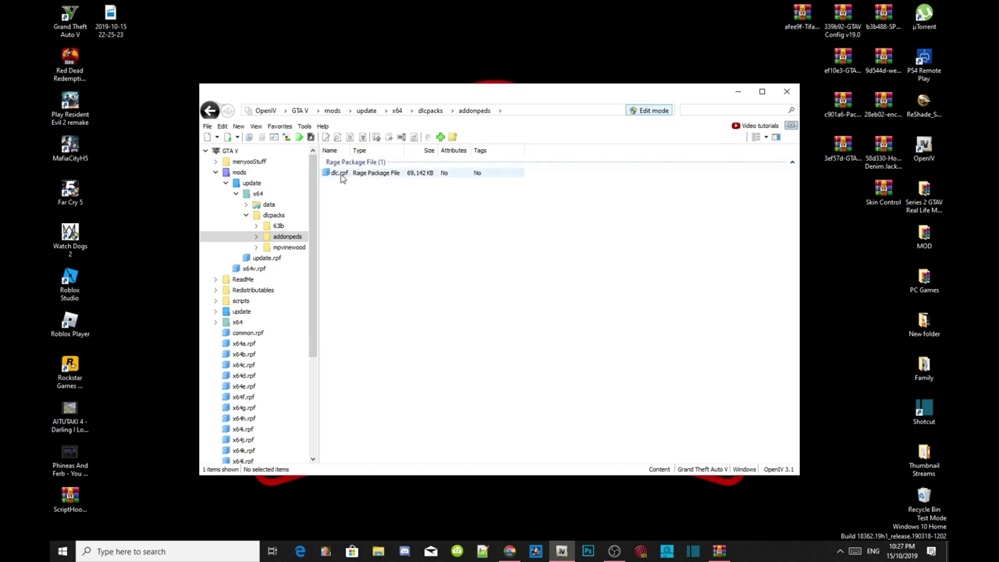
pyautogui.doubleClick(341, 174)
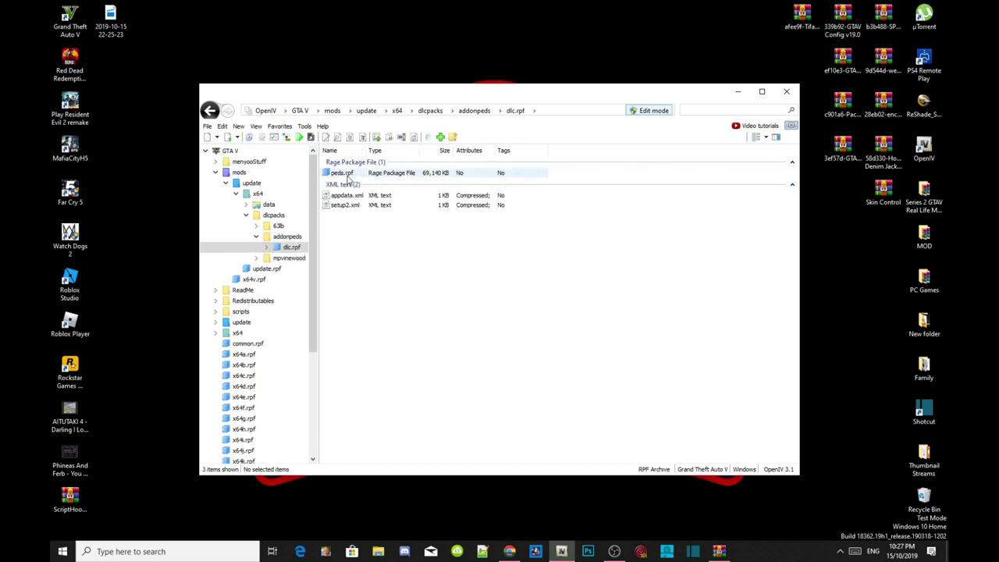
pyautogui.doubleClick(343, 173)
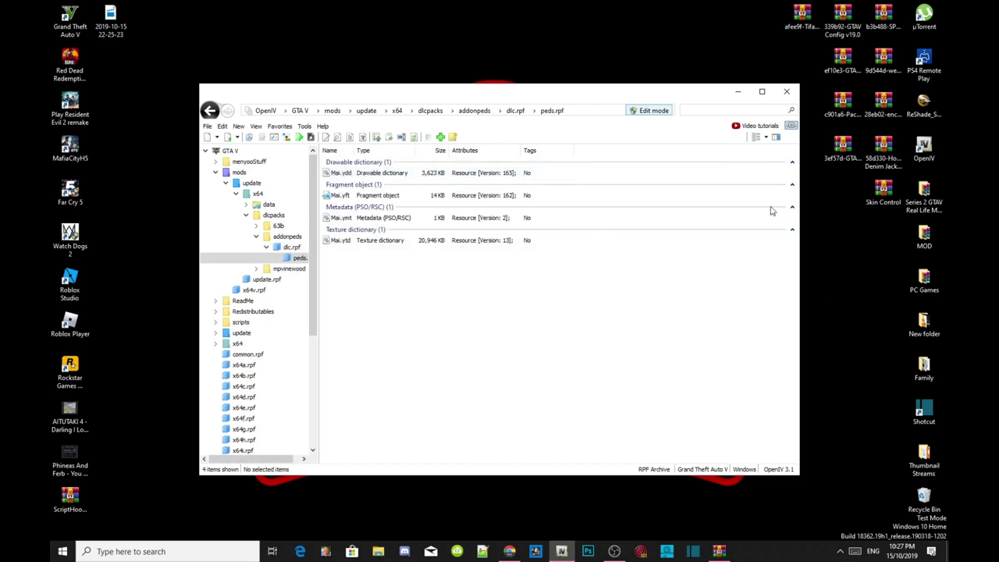
# Step: Add Tifa.ytd, Tifa.ymt, Tifa.yft and Tifa.ydd from the Tifa Lockhart folder of the afee9f-Tifa_V_v1.0.zip archive to peds.rpf
pyautogui.moveTo(692, 95); pyautogui.dragTo(629, 67)
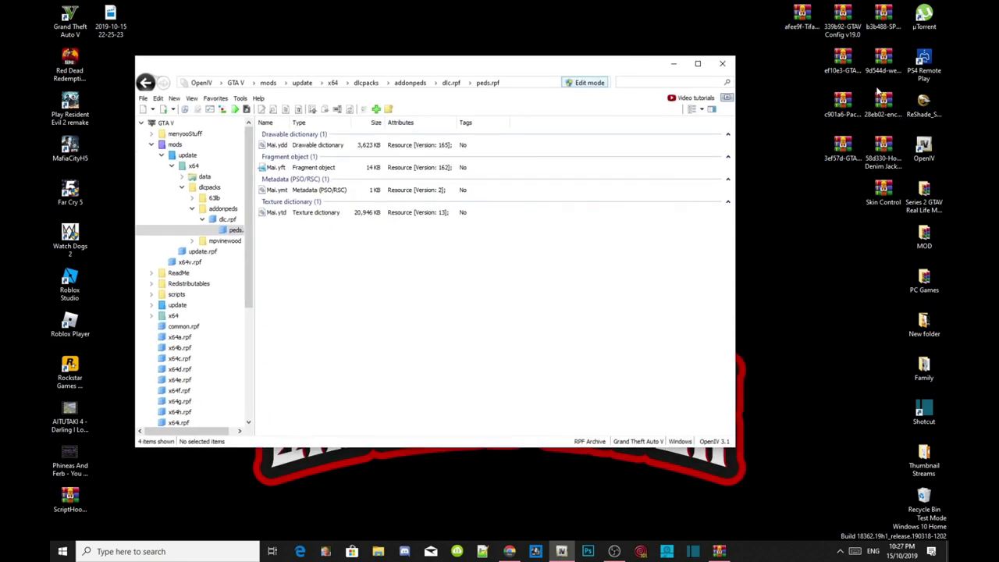
pyautogui.click(801, 17)
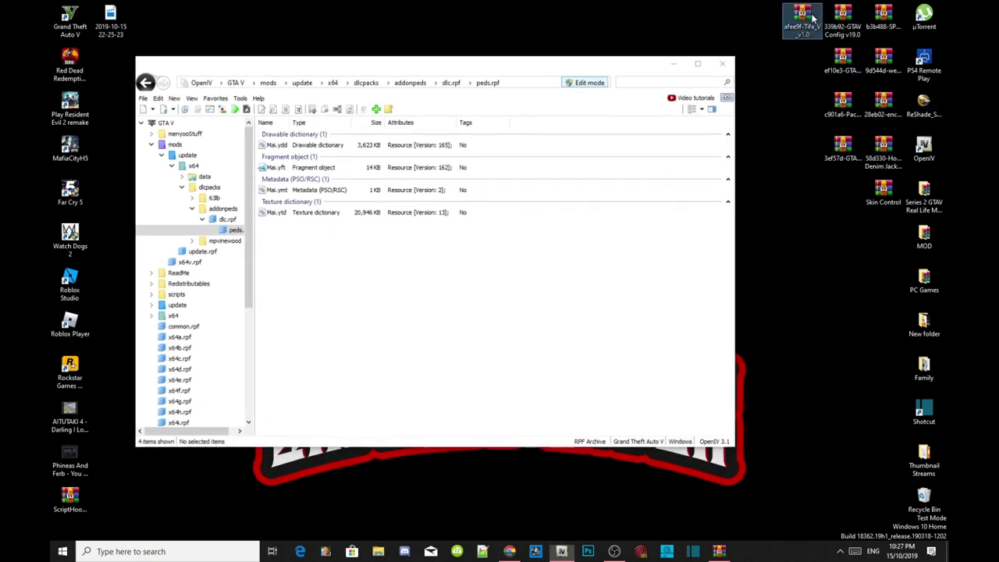
pyautogui.click(718, 550)
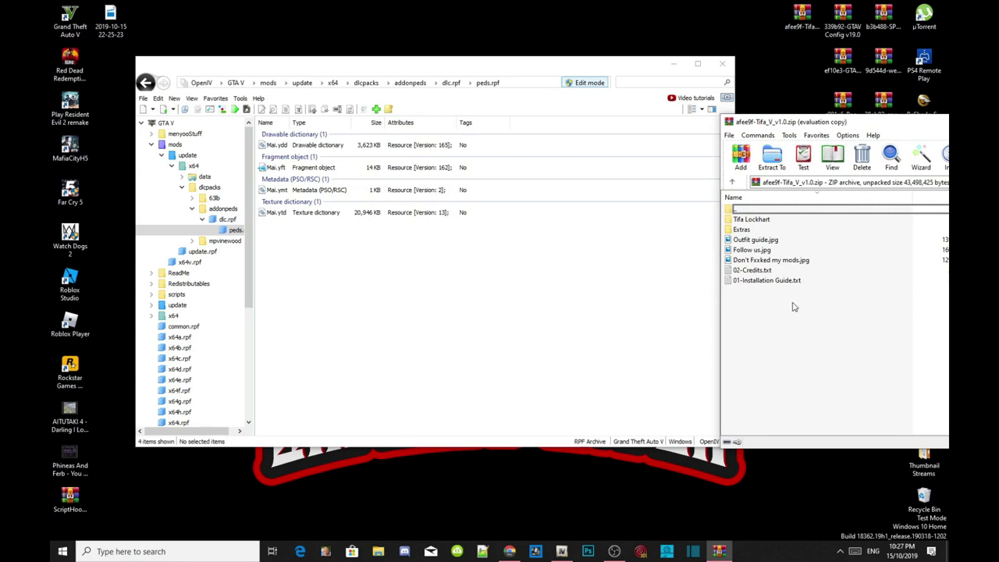
pyautogui.doubleClick(750, 221)
pyautogui.moveTo(769, 126); pyautogui.dragTo(842, 66)
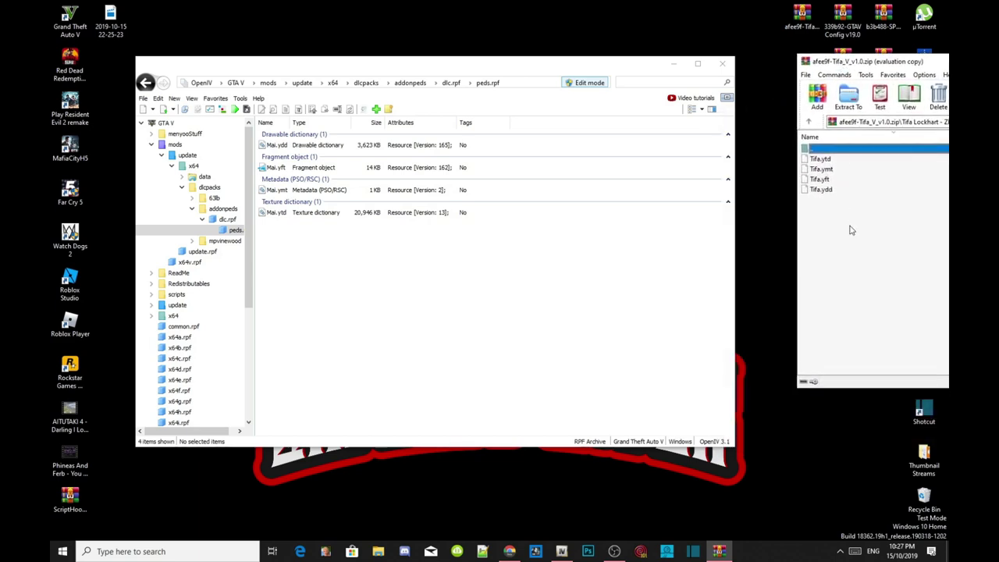
pyautogui.moveTo(860, 225); pyautogui.dragTo(432, 258)
pyautogui.click(820, 243)
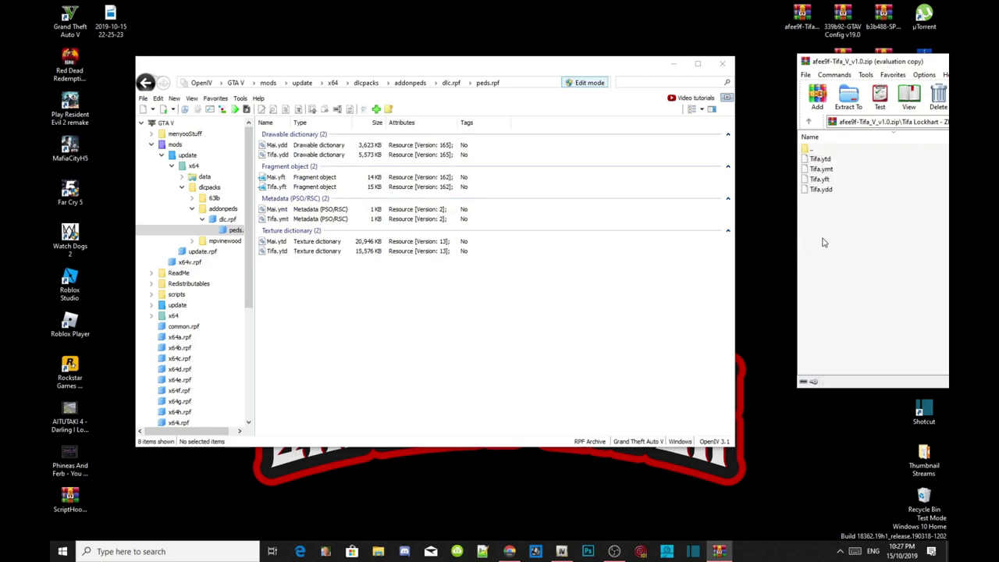
# Step: Extract a copy of Tifa.ymt from the archive to the desktop
pyautogui.click(820, 170)
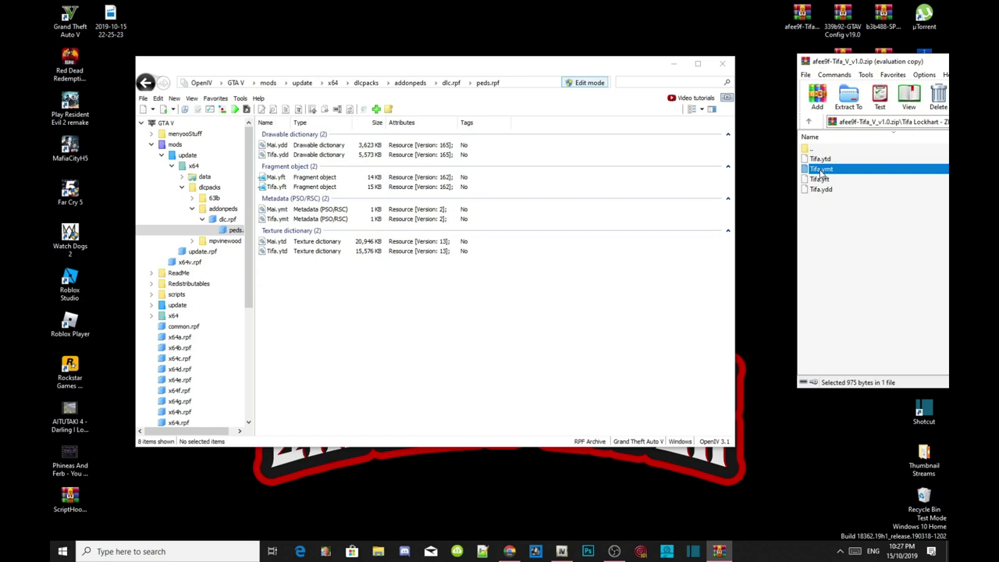
pyautogui.moveTo(823, 175); pyautogui.dragTo(472, 9)
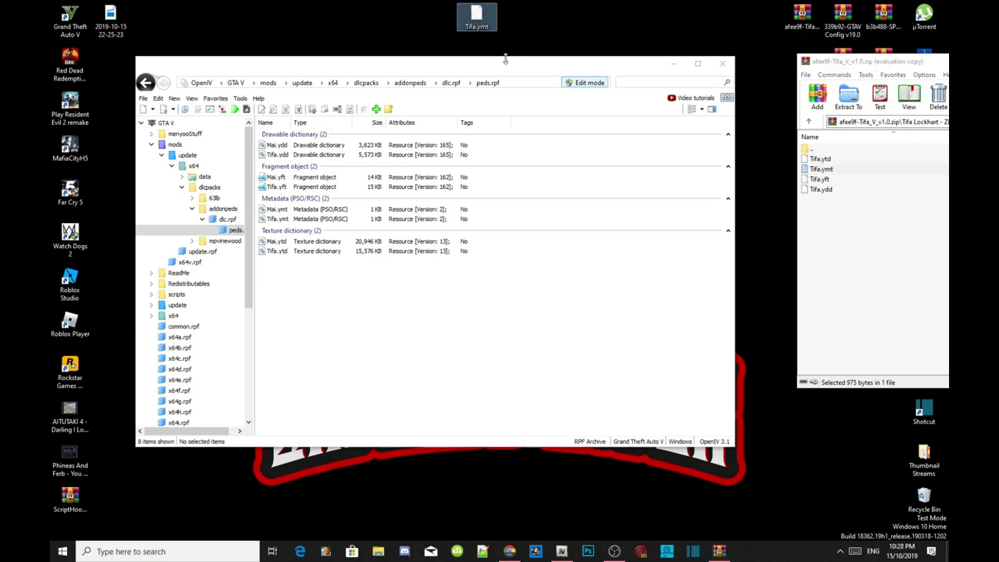
pyautogui.click(927, 79)
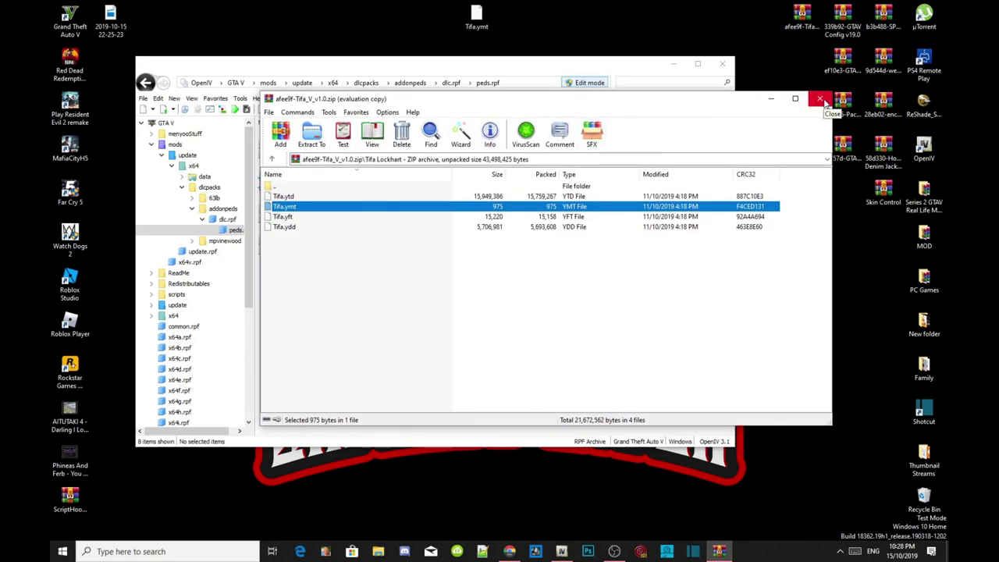
# Step: View Outfit guide.jpg from the archive's root folder, minimize the image and close the archive
pyautogui.doubleClick(281, 188)
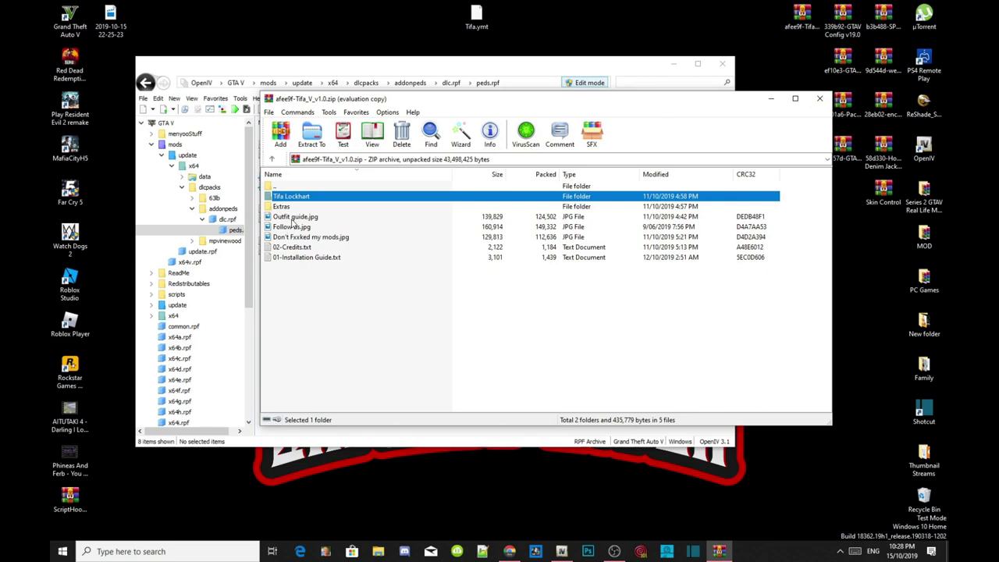
pyautogui.doubleClick(295, 219)
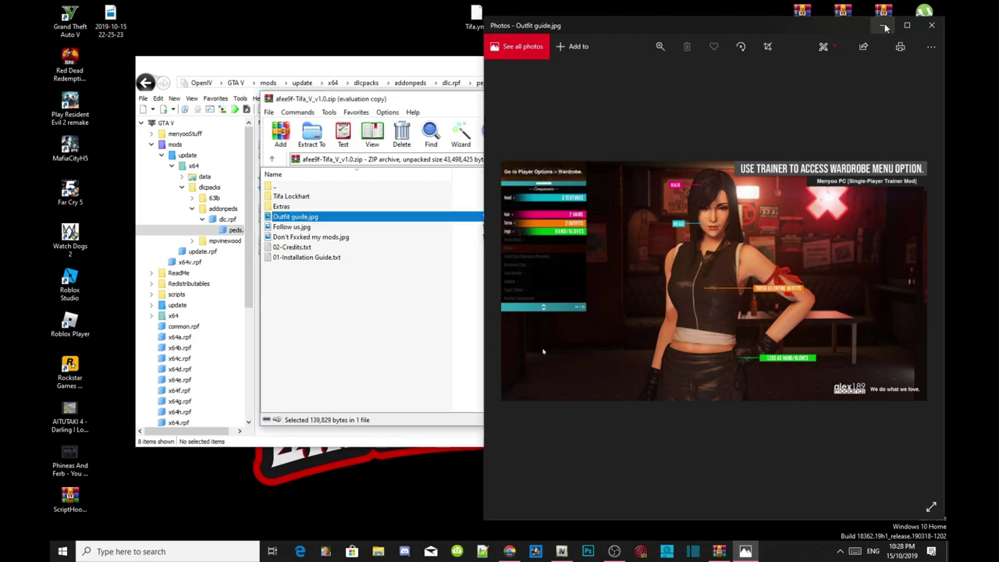
pyautogui.click(885, 28)
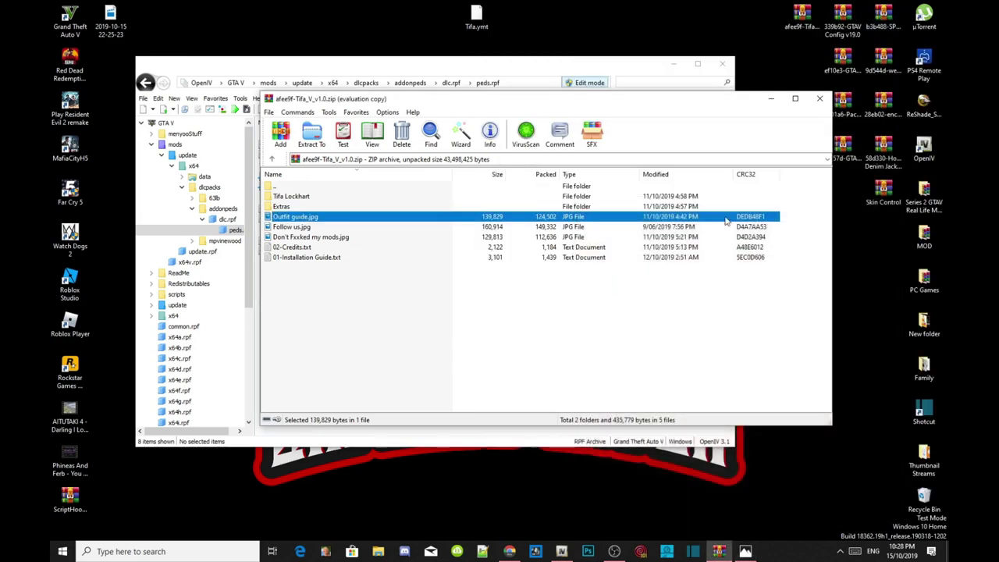
pyautogui.click(821, 99)
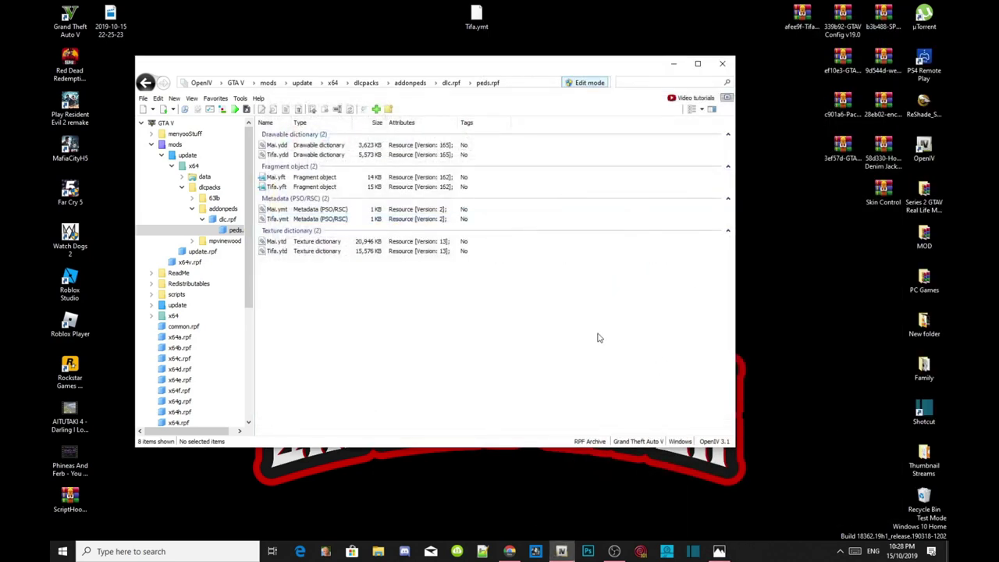
# Step: Turn off edit mode, return to the GTA V root folder and close OpenIV
pyautogui.click(584, 83)
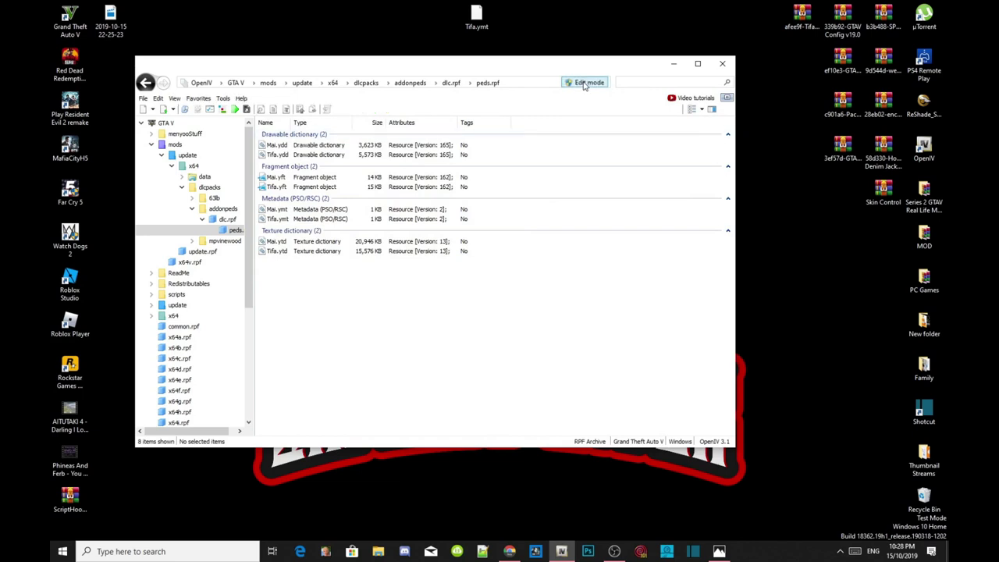
pyautogui.click(236, 83)
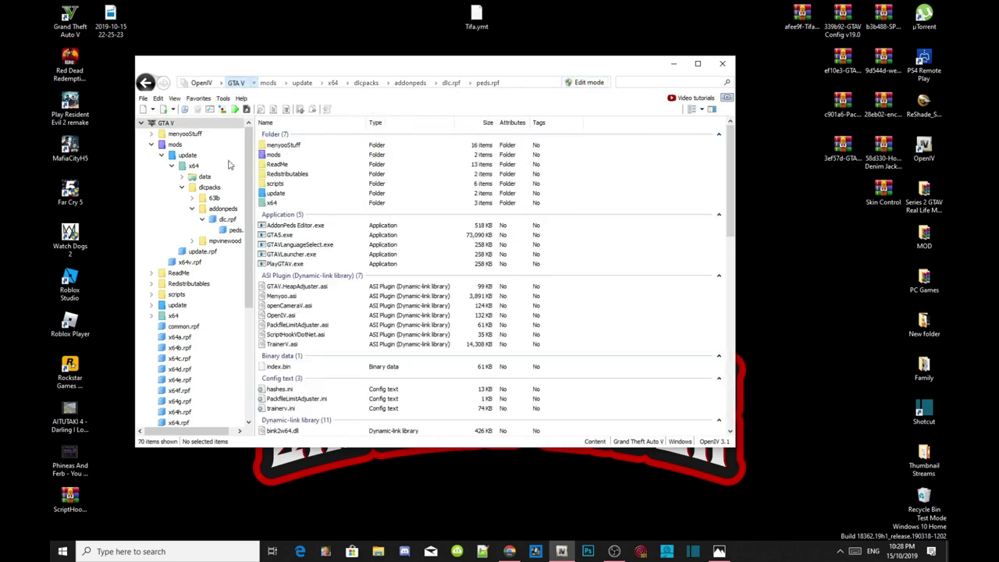
pyautogui.click(723, 65)
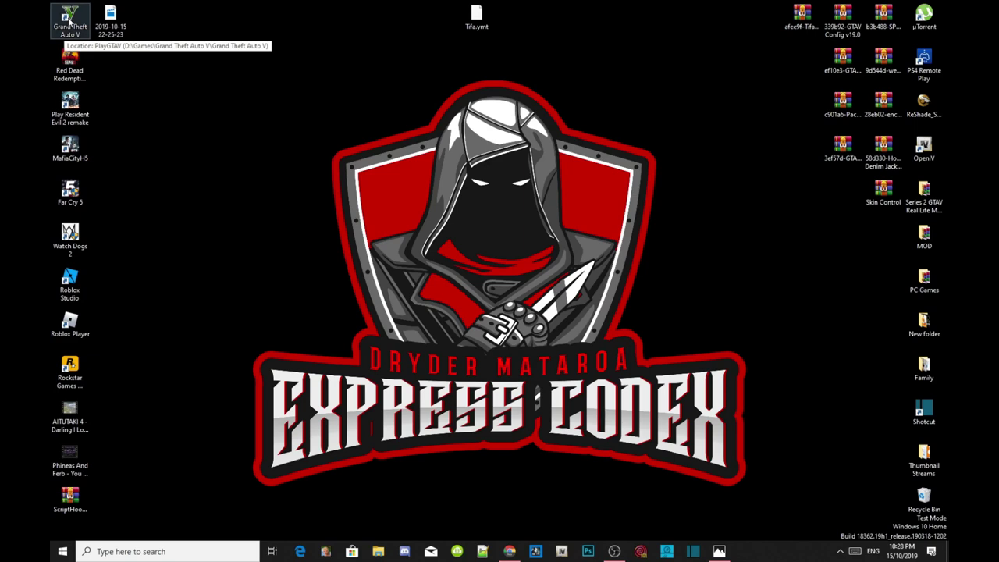
# Step: Open the Grand Theft Auto V shortcut's file location and run AddonPeds Editor as administrator
pyautogui.rightClick(69, 20)
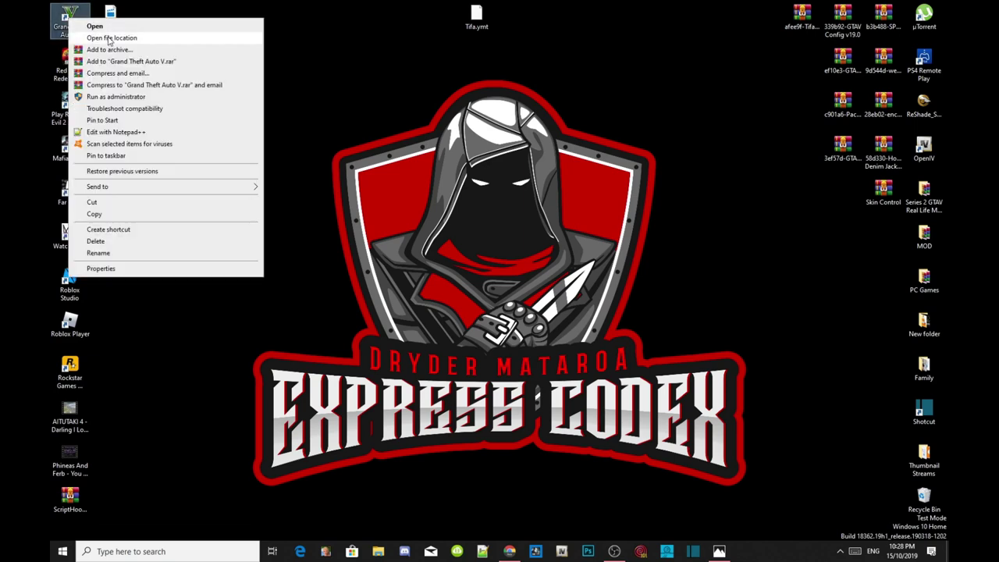
pyautogui.click(110, 38)
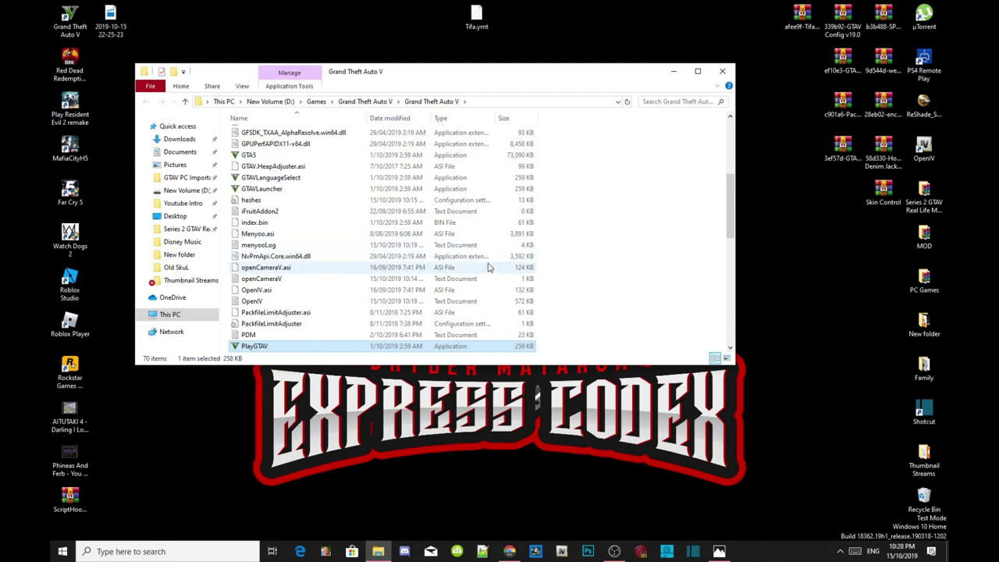
pyautogui.scroll(6, 479, 257)
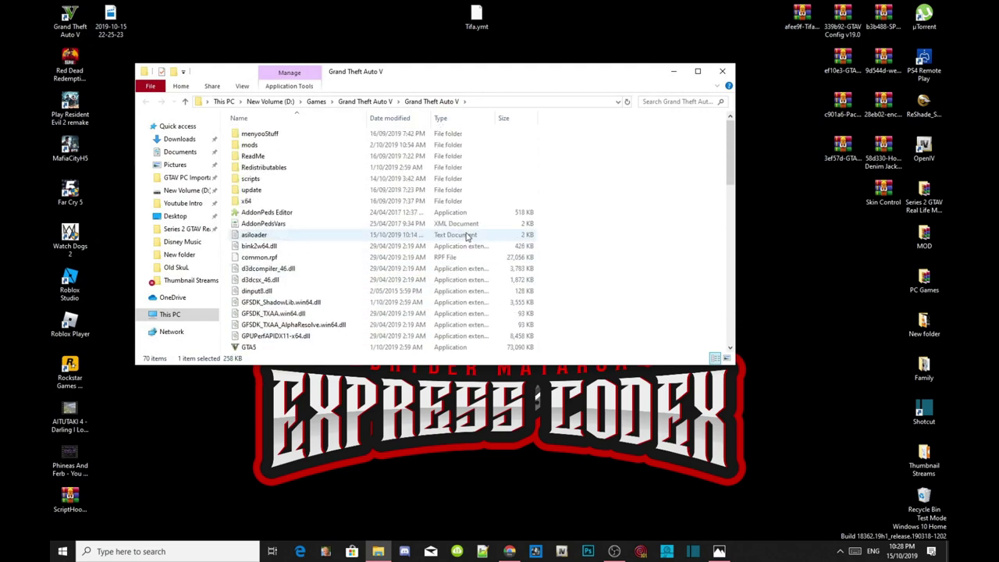
pyautogui.rightClick(263, 217)
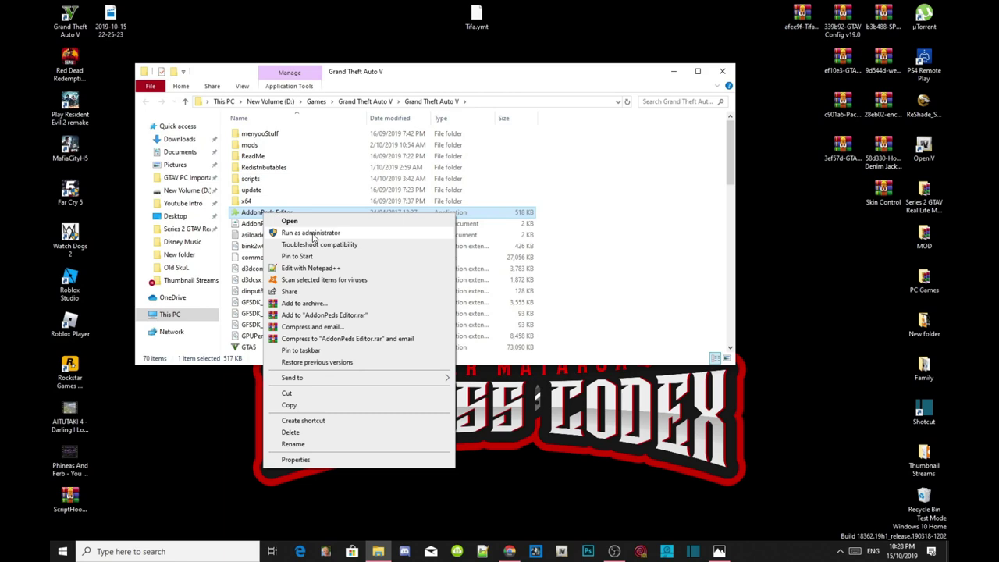
pyautogui.click(312, 232)
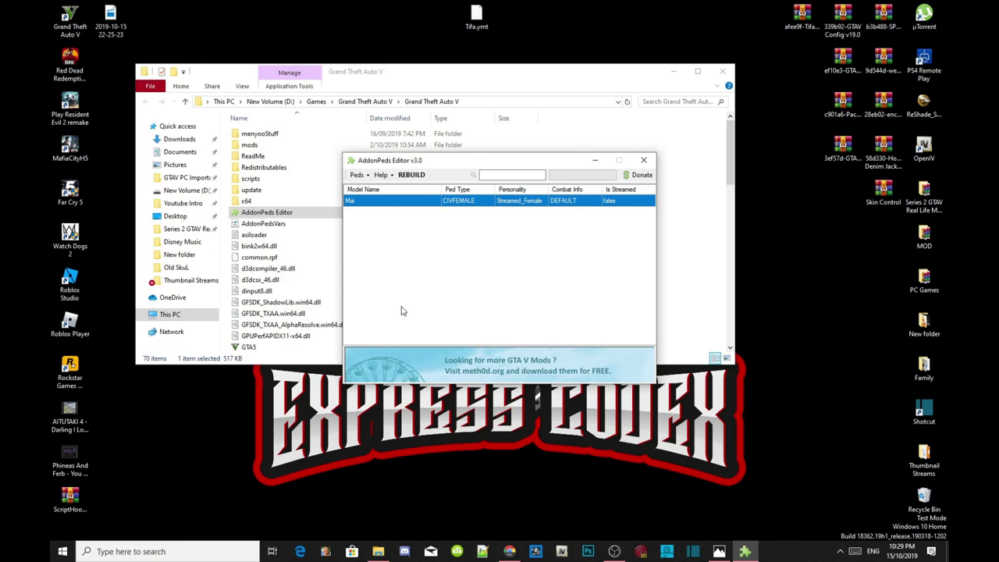
# Step: Copy the name "Tifa" without its extension from the Tifa.ymt file on the desktop
pyautogui.rightClick(478, 21)
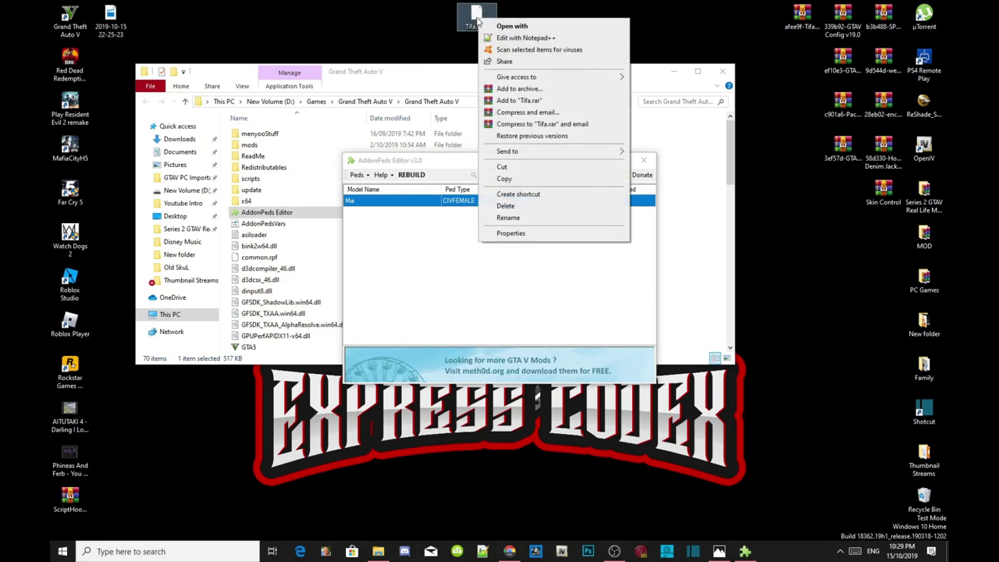
pyautogui.click(505, 219)
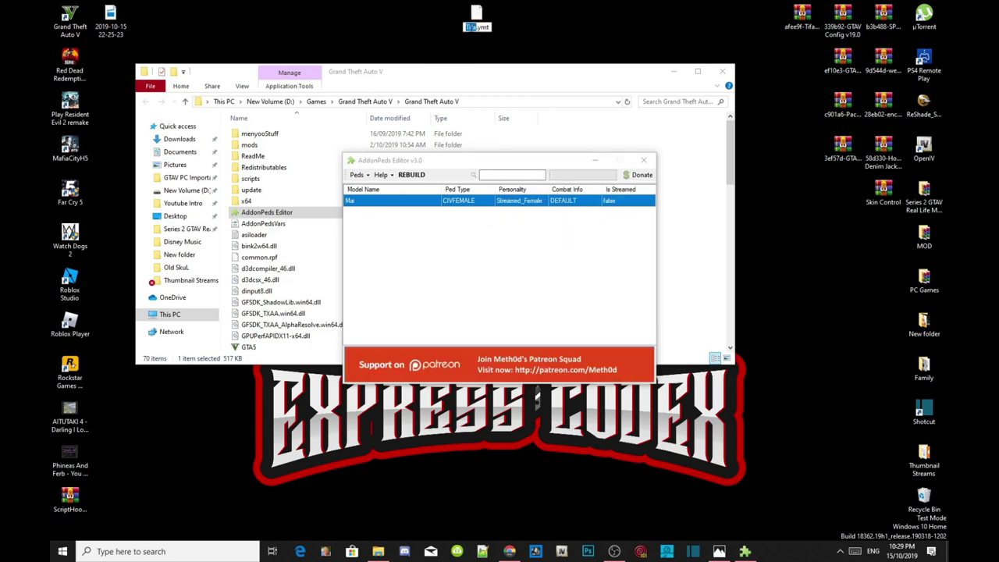
pyautogui.rightClick(471, 29)
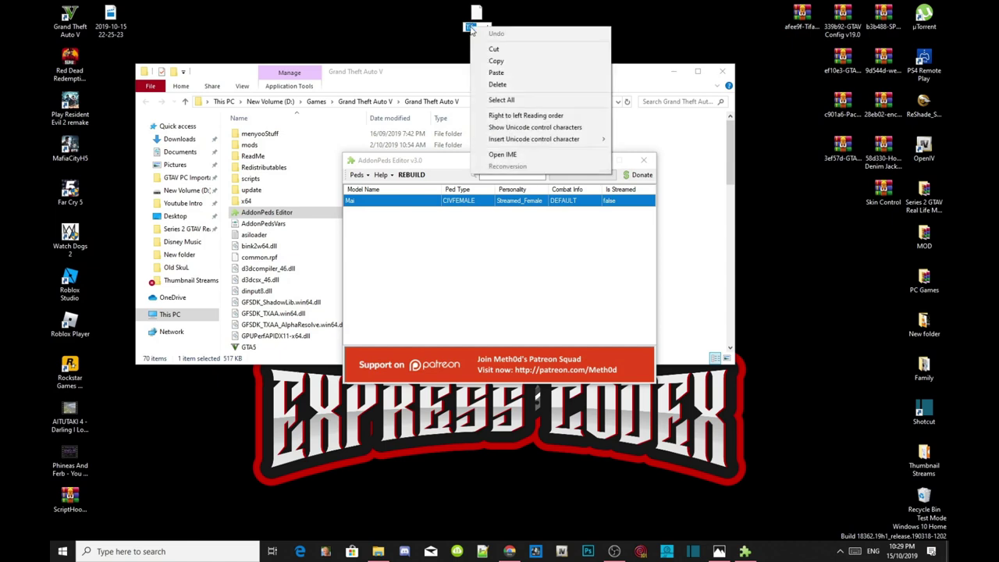
pyautogui.click(496, 62)
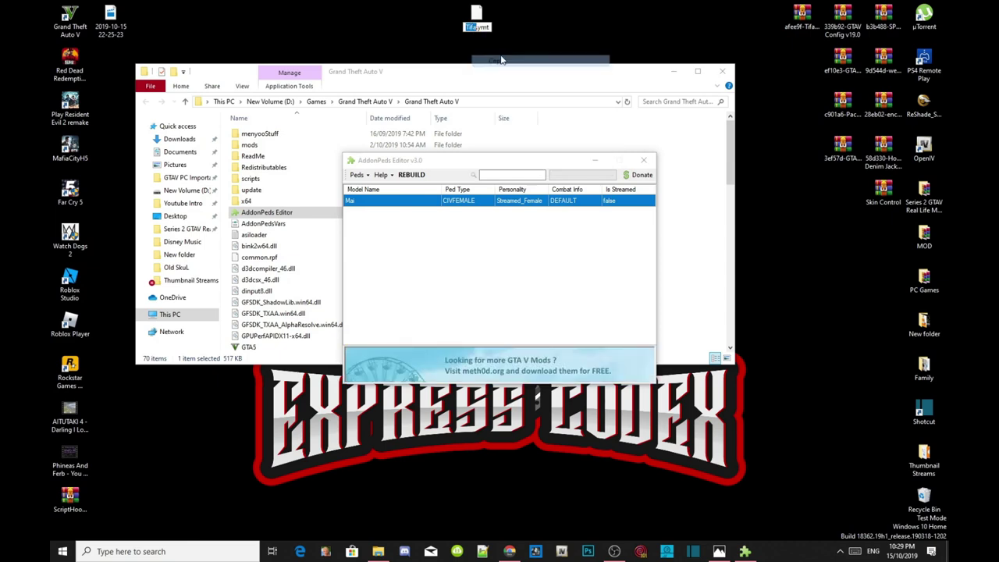
# Step: Add a new ped in AddonPeds Editor with model name Tifa, ped type Female and Is Streamed set to false
pyautogui.press('Return')
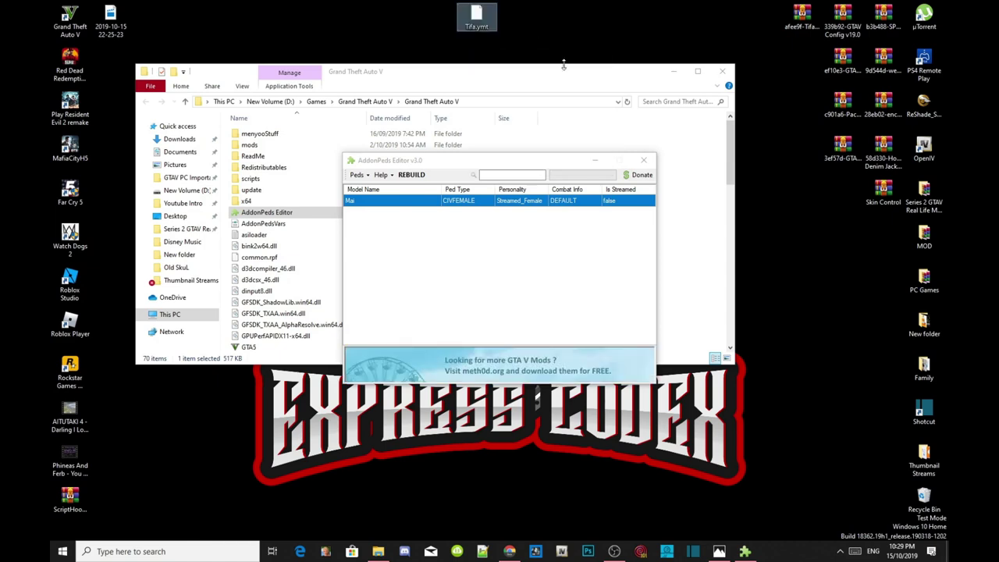
pyautogui.click(366, 178)
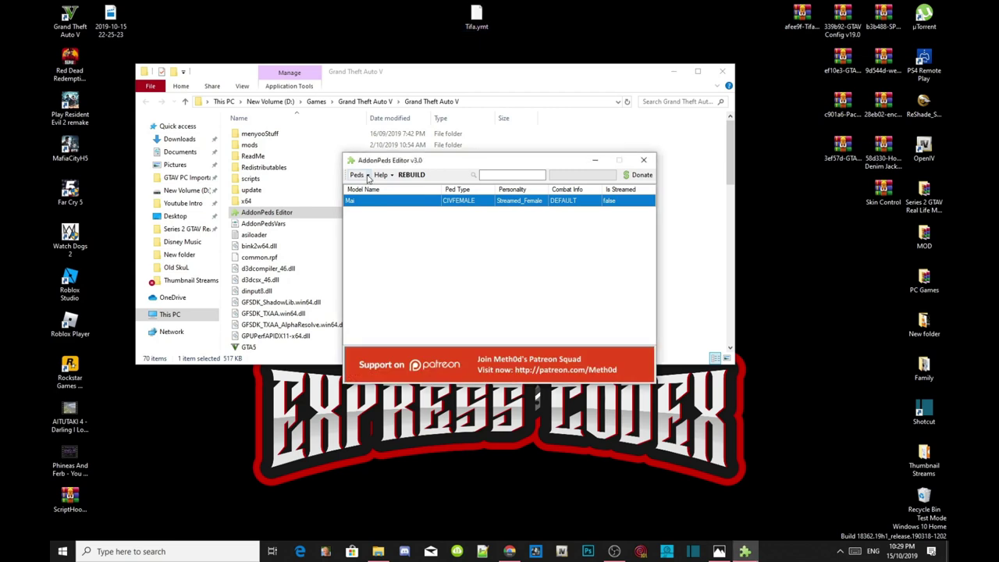
pyautogui.click(368, 178)
pyautogui.click(369, 178)
pyautogui.click(371, 180)
pyautogui.click(372, 178)
pyautogui.click(371, 178)
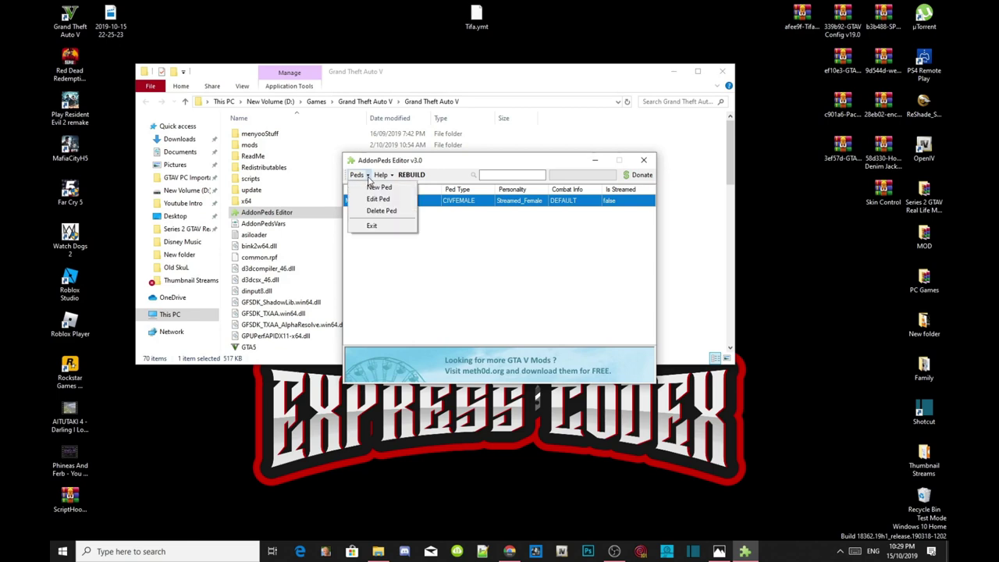
pyautogui.click(374, 188)
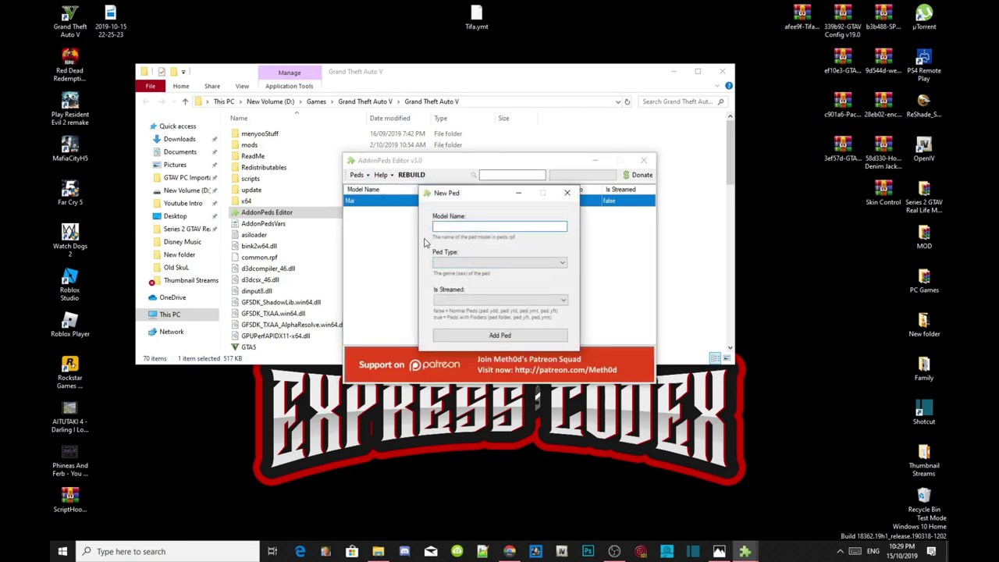
pyautogui.click(498, 265)
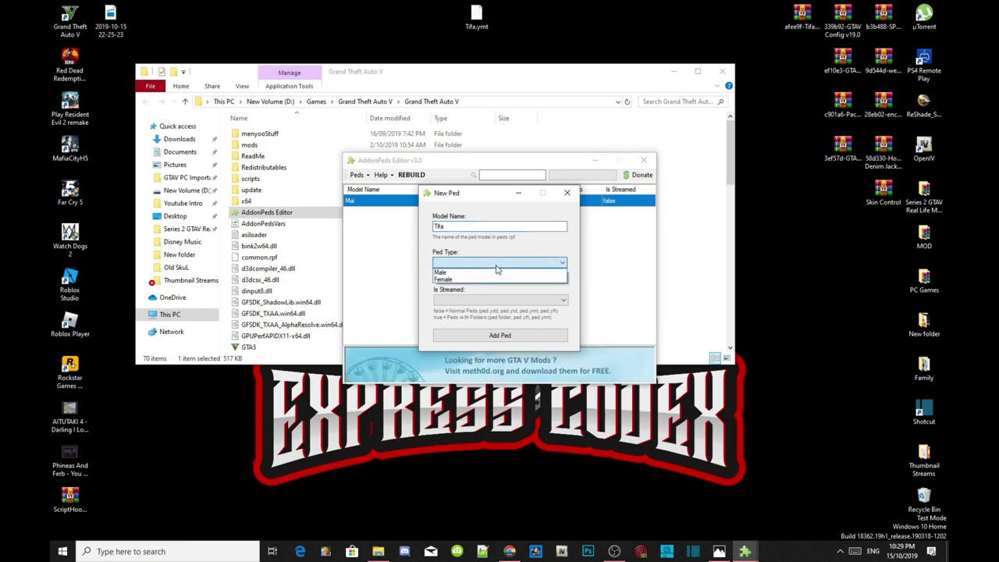
pyautogui.click(493, 280)
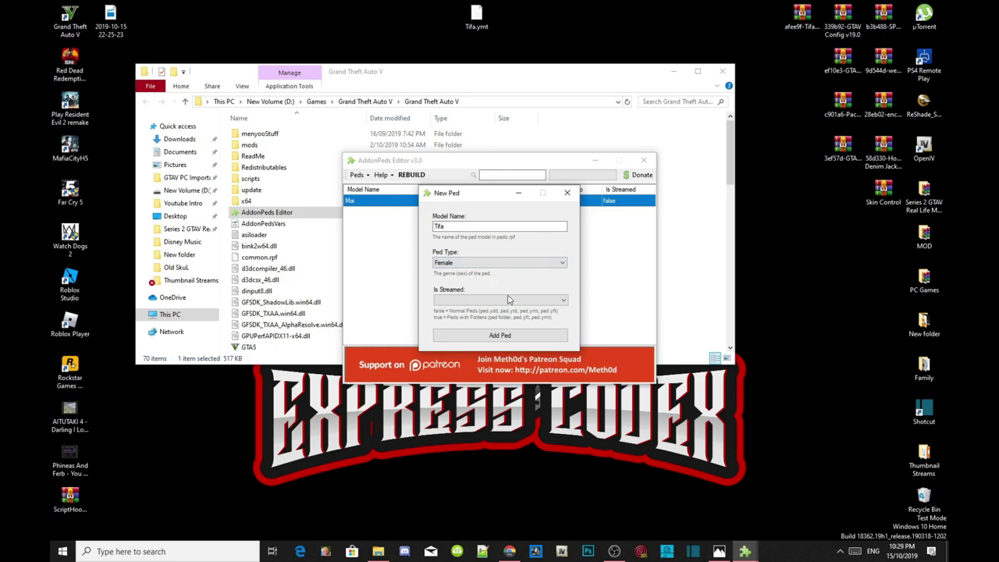
pyautogui.click(533, 304)
pyautogui.click(529, 311)
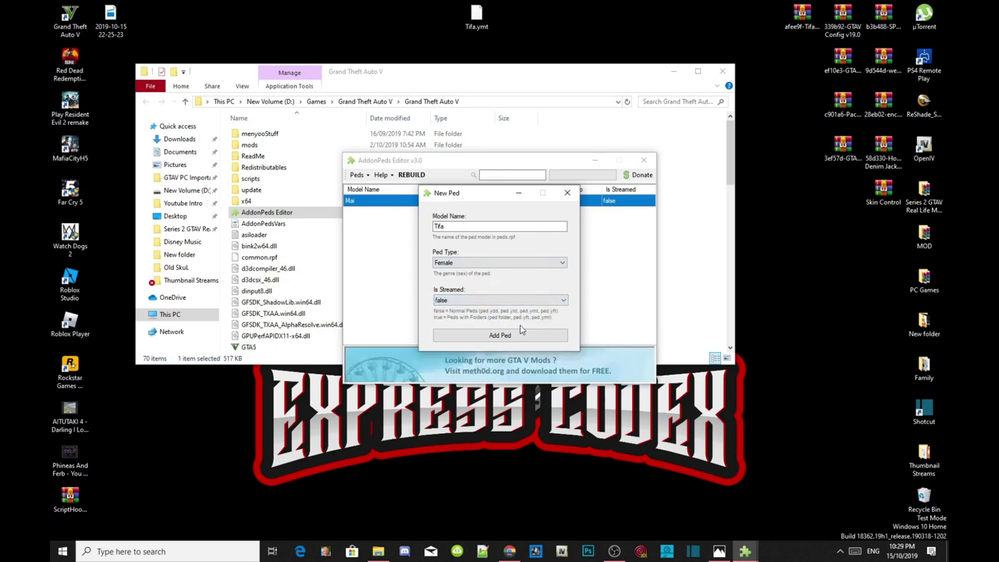
pyautogui.click(521, 331)
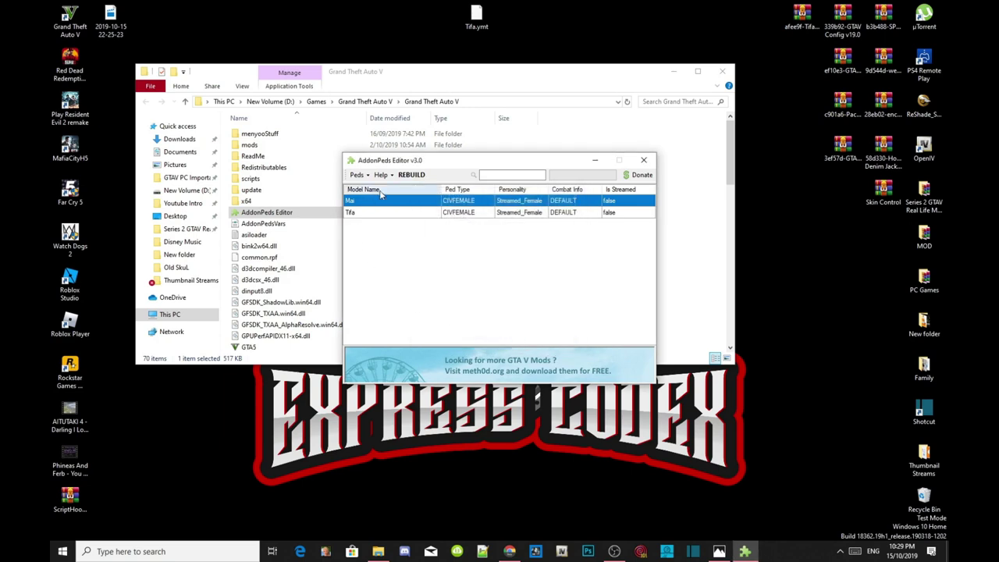
# Step: Rebuild the addon ped list, then close AddonPeds Editor and the Grand Theft Auto V folder
pyautogui.click(407, 178)
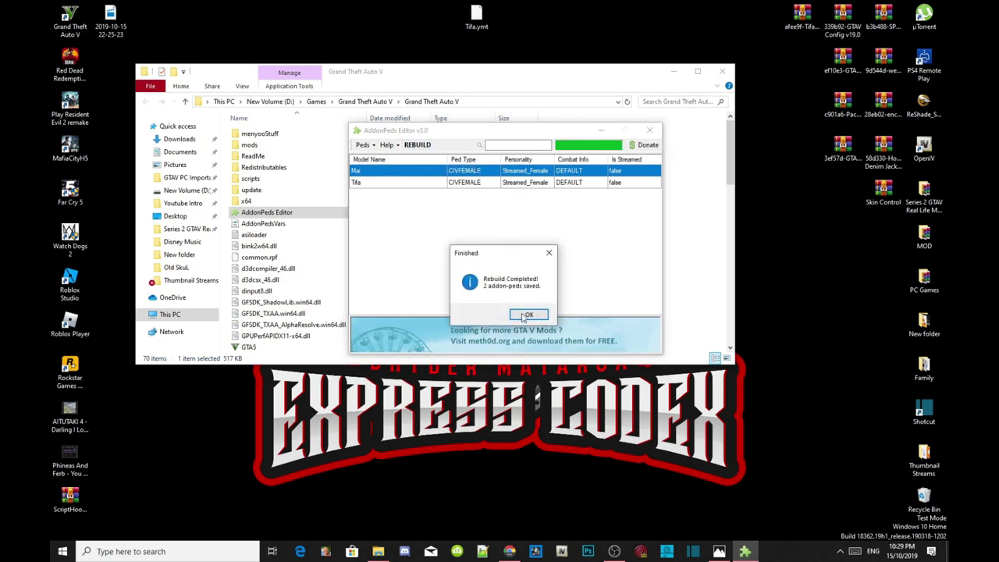
pyautogui.click(527, 315)
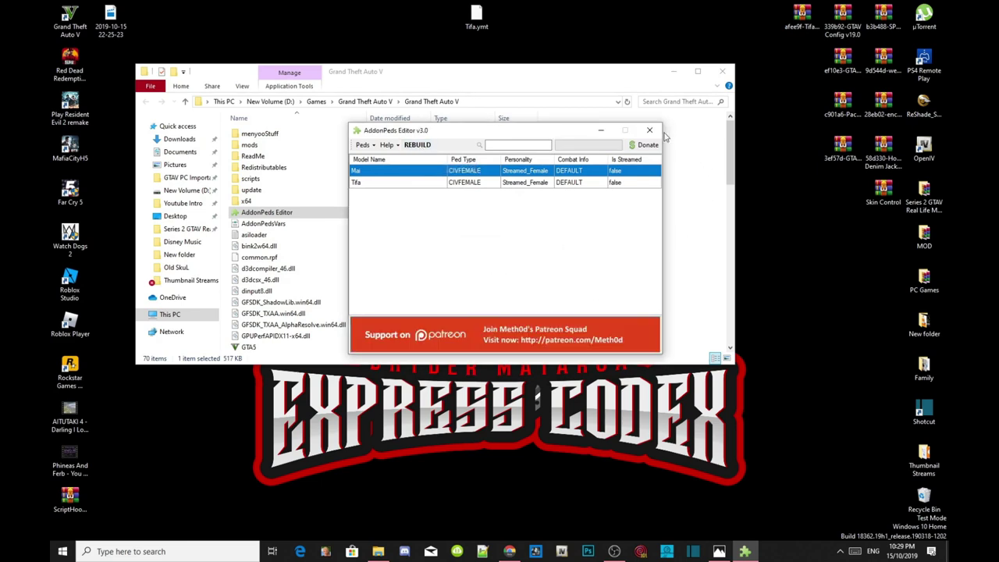
pyautogui.rightClick(640, 195)
pyautogui.click(669, 236)
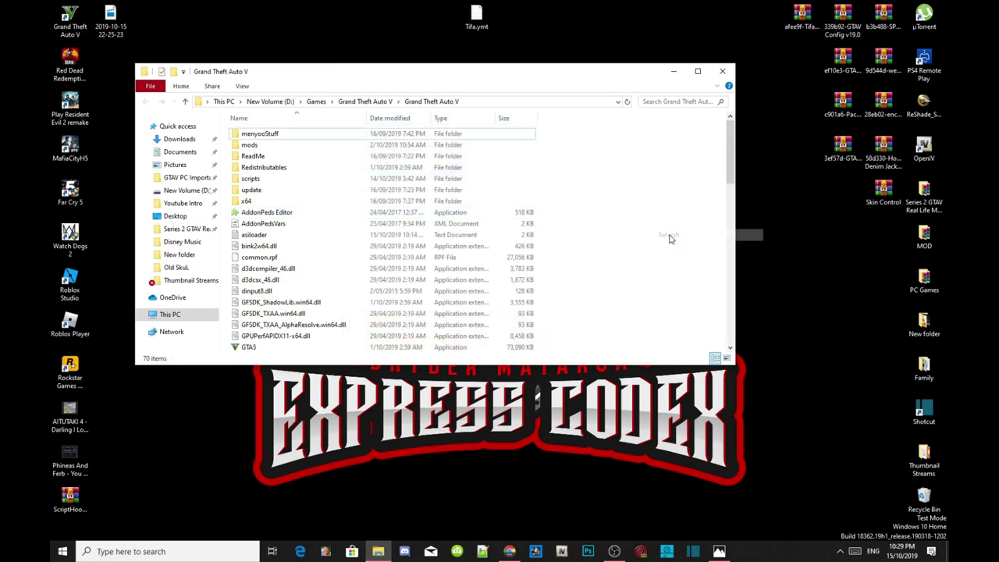
pyautogui.click(725, 72)
# Step: Delete the Tifa.ymt file from the desktop and refresh the desktop
pyautogui.rightClick(475, 14)
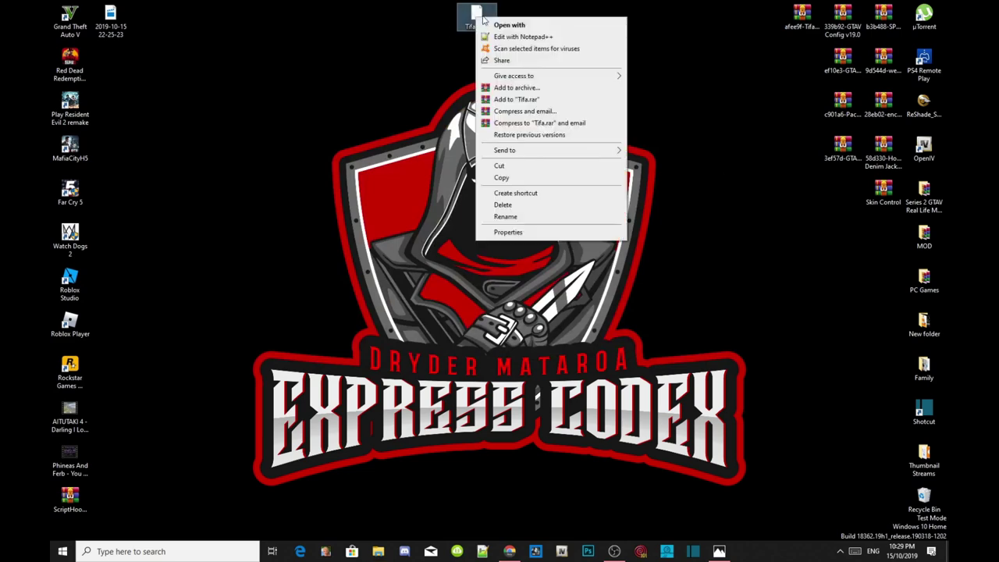
pyautogui.click(504, 204)
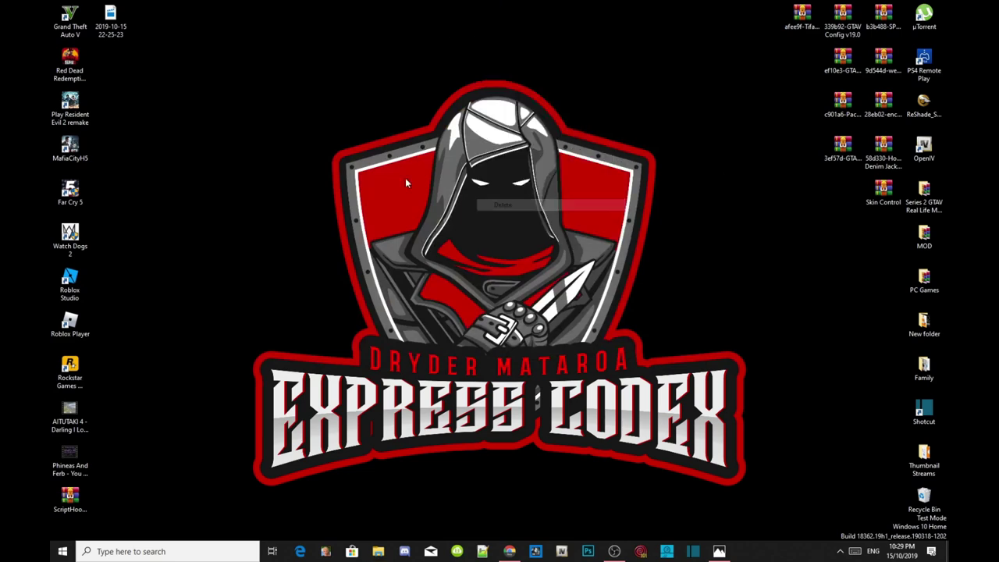
pyautogui.rightClick(302, 48)
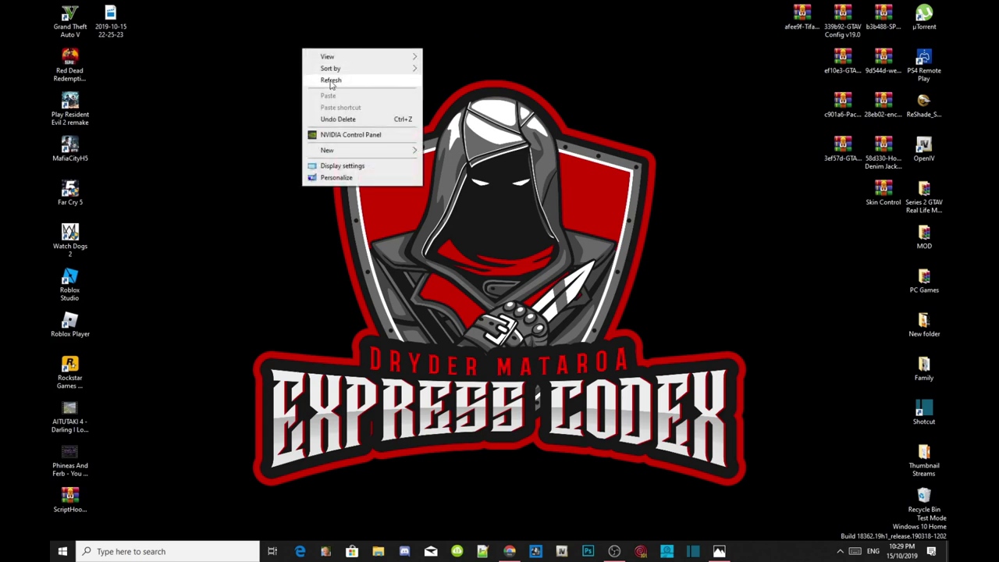
pyautogui.click(327, 80)
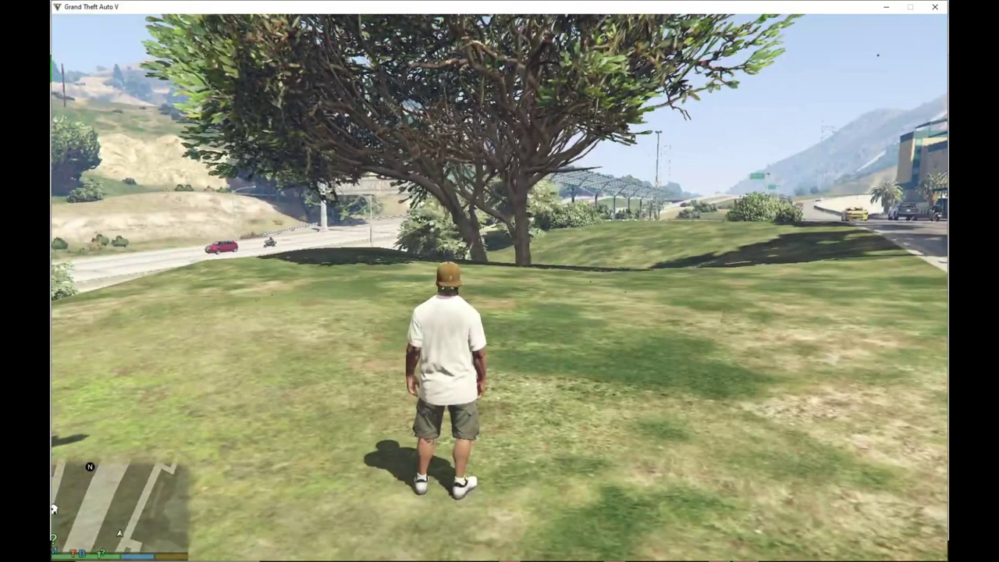
pyautogui.press('s')
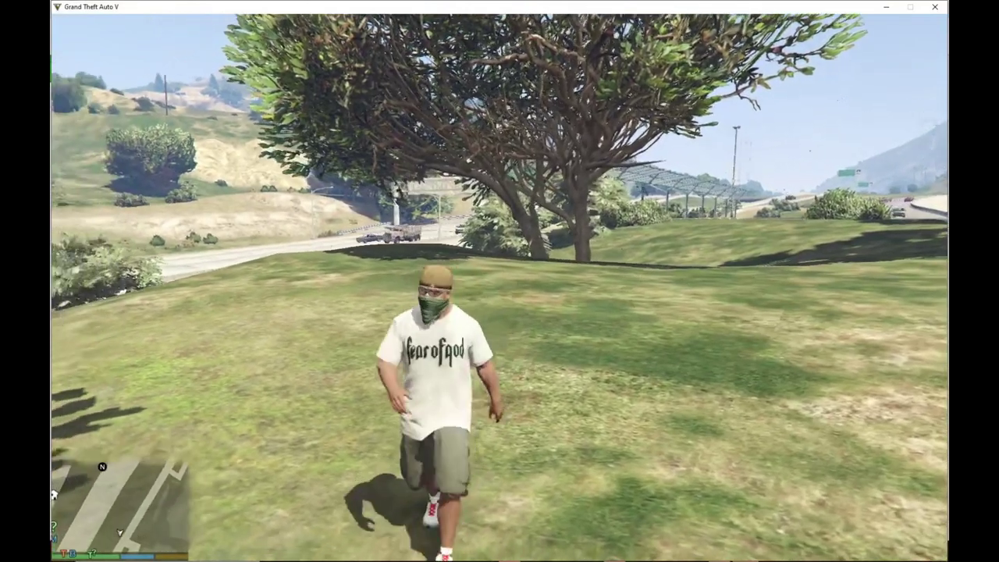
pyautogui.press('w')
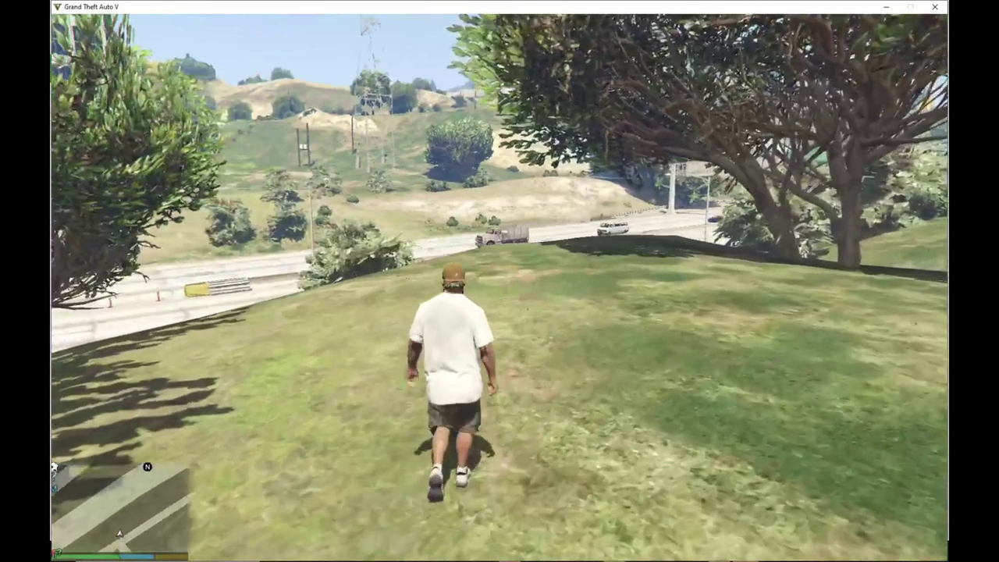
pyautogui.press('s')
pyautogui.press('s')
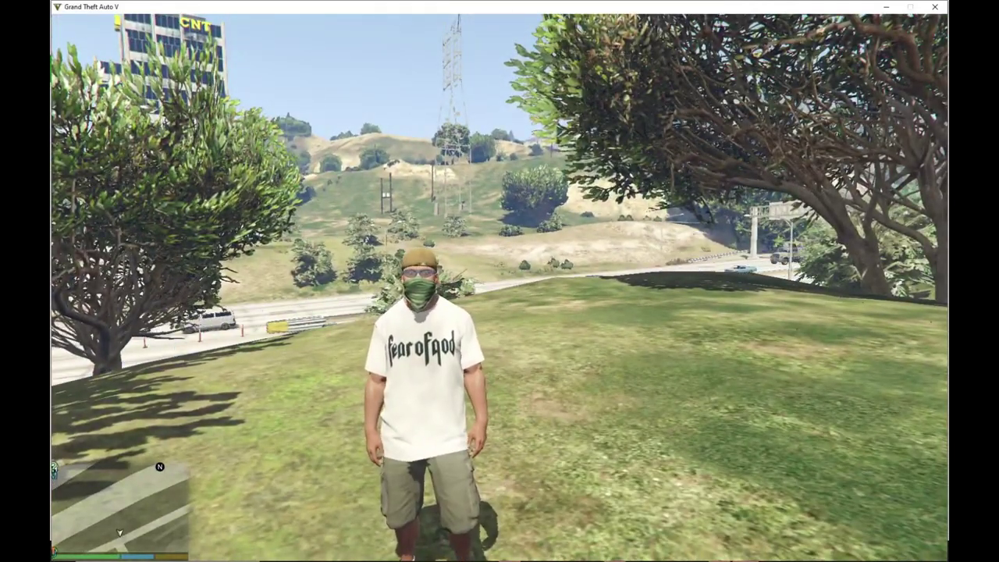
pyautogui.press('w')
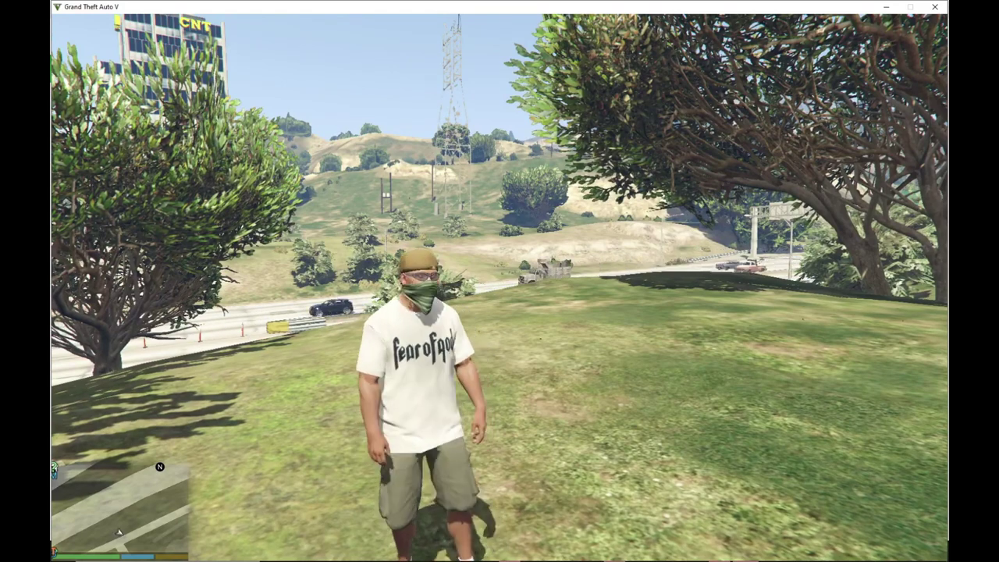
pyautogui.press('s')
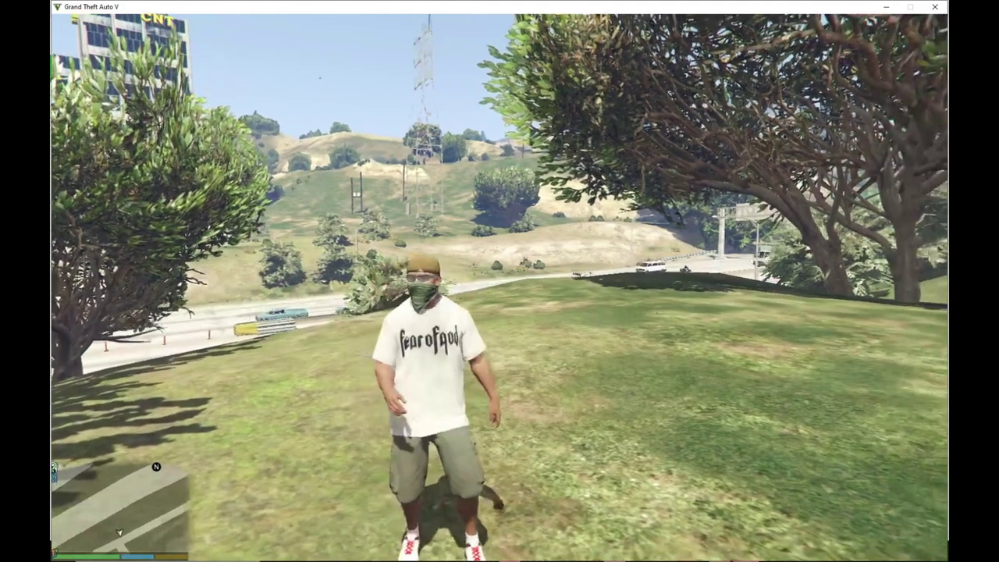
# Step: Change the player model to the addon ped Tifa with the in-game Ped Selector and close the selector
pyautogui.press('F6')
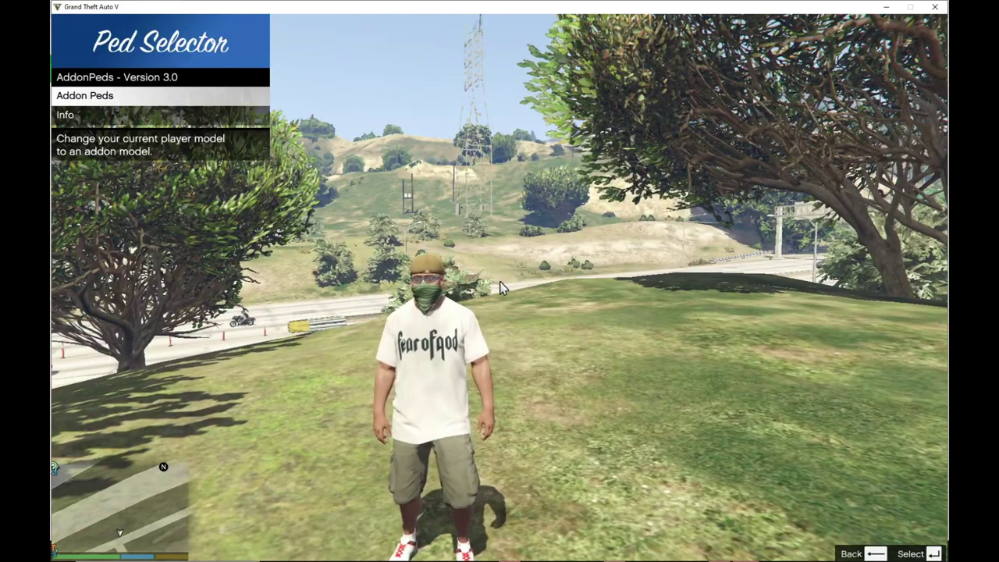
pyautogui.press('Return')
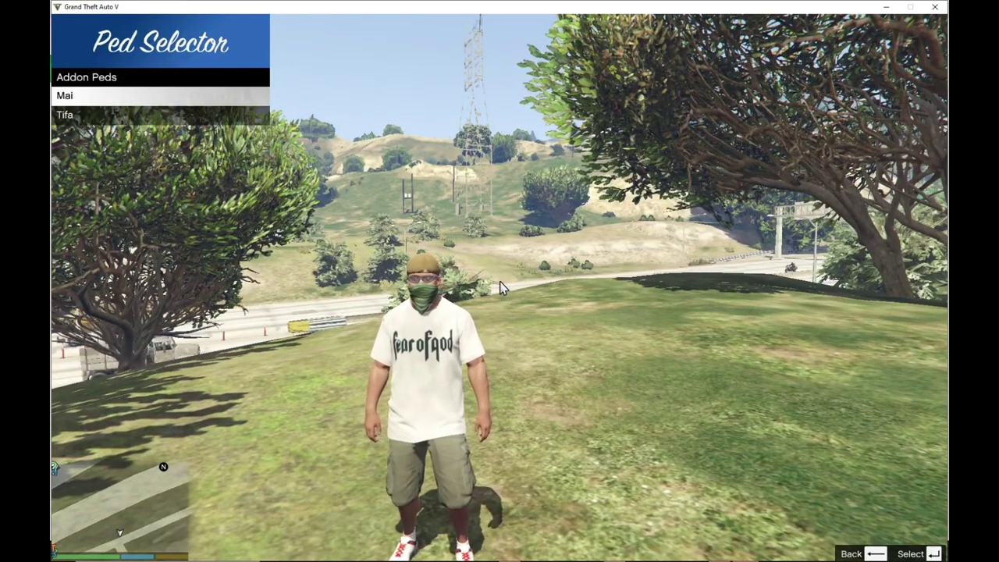
pyautogui.press('Down')
pyautogui.press('Return')
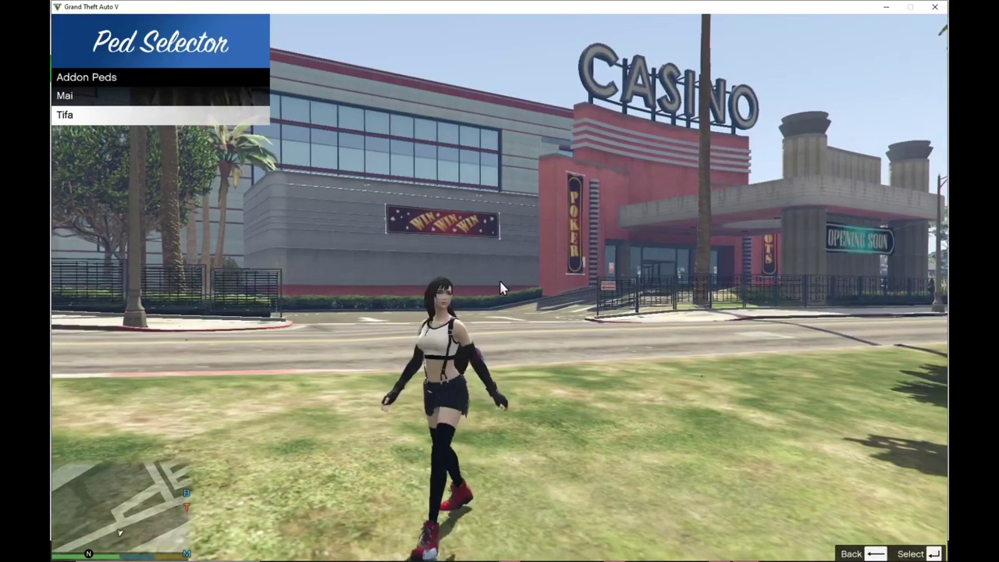
pyautogui.press('BackSpace')
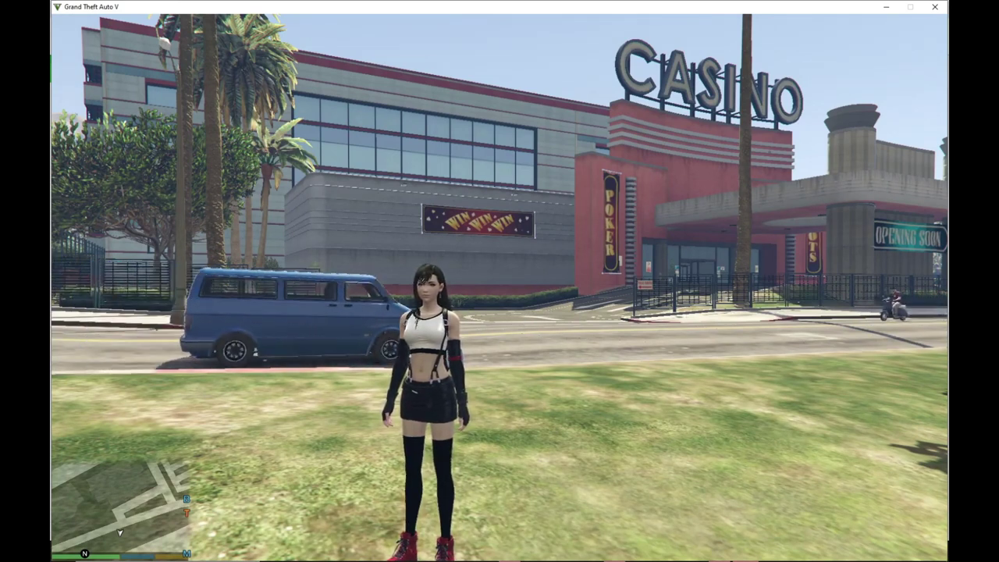
# Step: Review the wardrobe instructions in Outfit guide.jpg, close the image and return to the game
pyautogui.press('super')
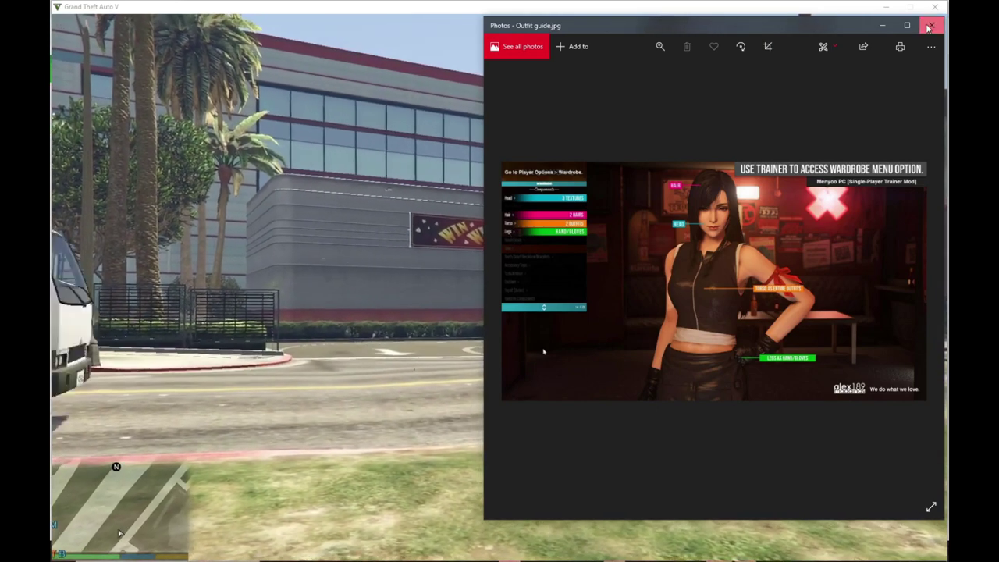
pyautogui.click(929, 27)
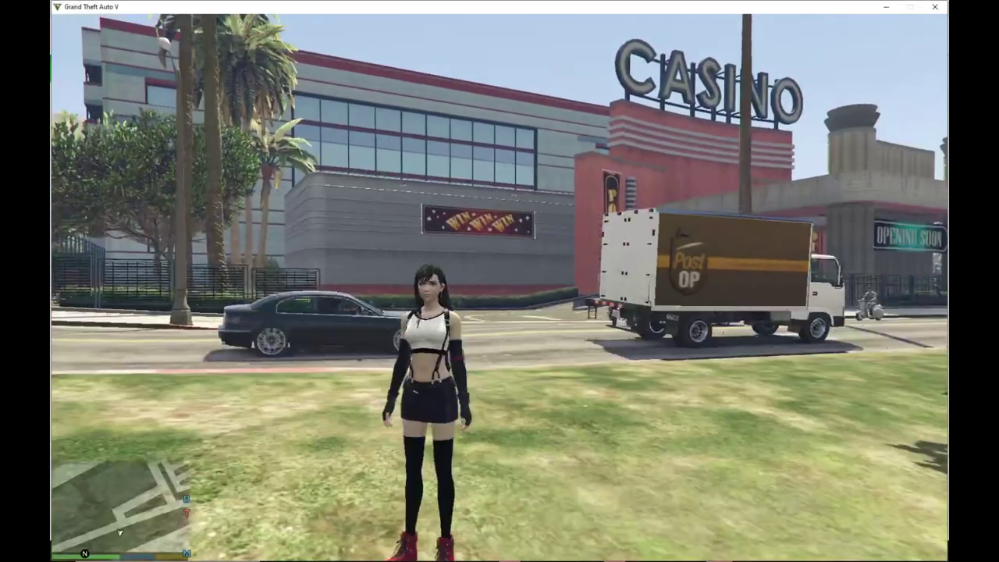
pyautogui.press('a')
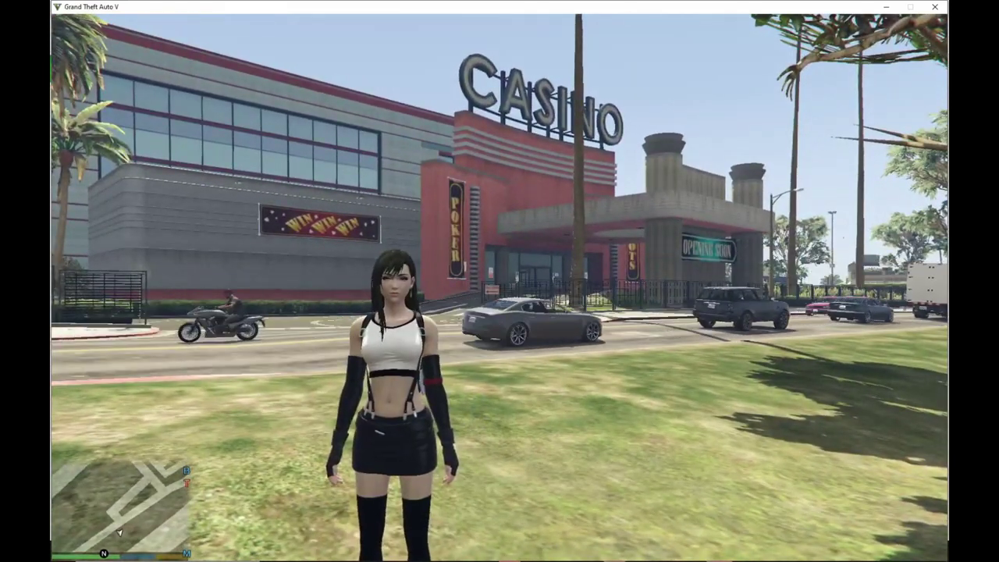
# Step: Open the Wardrobe in Menyoo's Player Options and turn on Front View
pyautogui.press('F8')
pyautogui.press('Down')
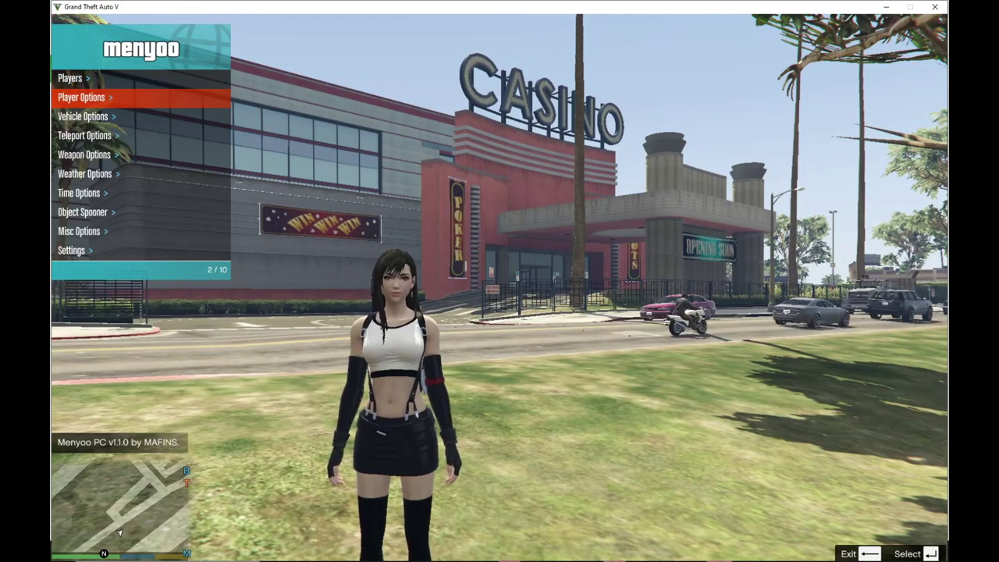
pyautogui.press('Return')
pyautogui.press('Down')
pyautogui.press('Down')
pyautogui.press('Return')
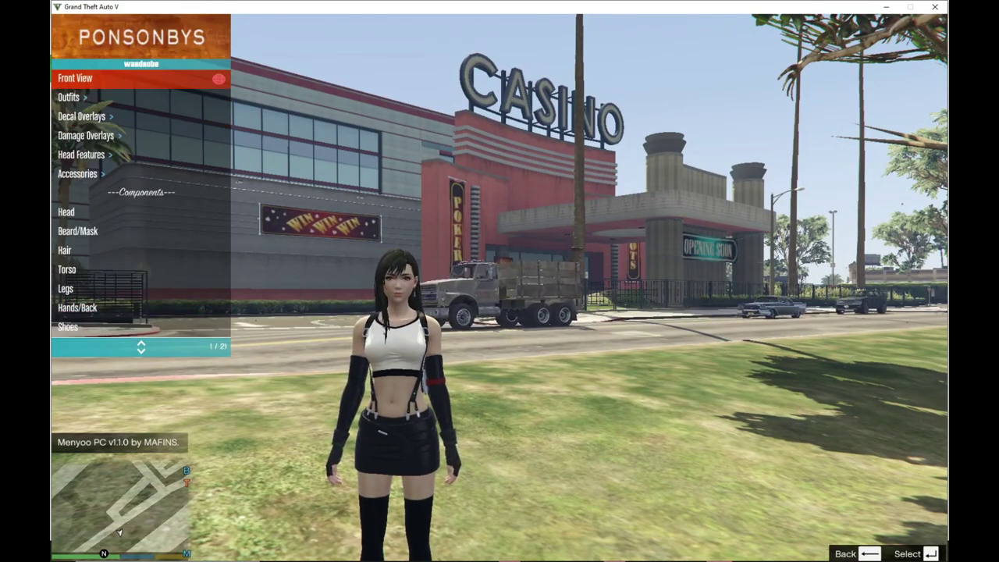
pyautogui.press('Return')
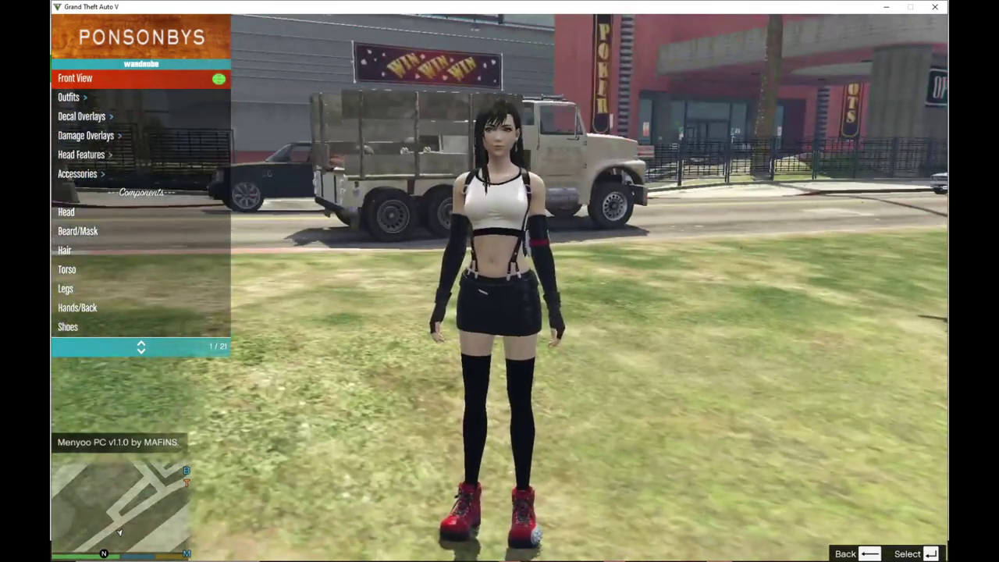
# Step: Set the Head component's texture to 1, keeping type 0, and return to the wardrobe's component list
pyautogui.press('Down')
pyautogui.press('Down')
pyautogui.press('Down')
pyautogui.press('Down')
pyautogui.press('Down')
pyautogui.press('Down')
pyautogui.press('Down')
pyautogui.press('Down')
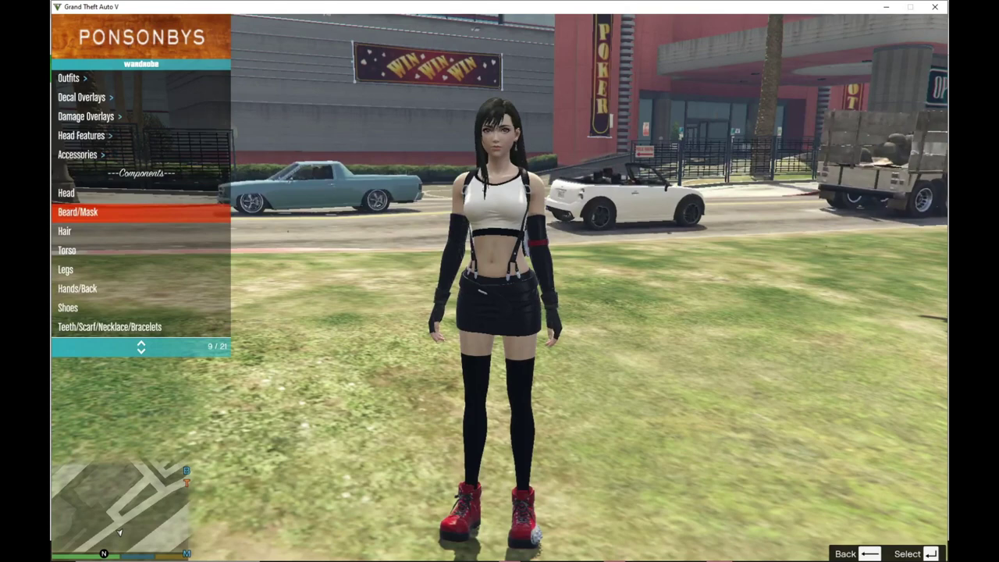
pyautogui.press('Up')
pyautogui.press('Return')
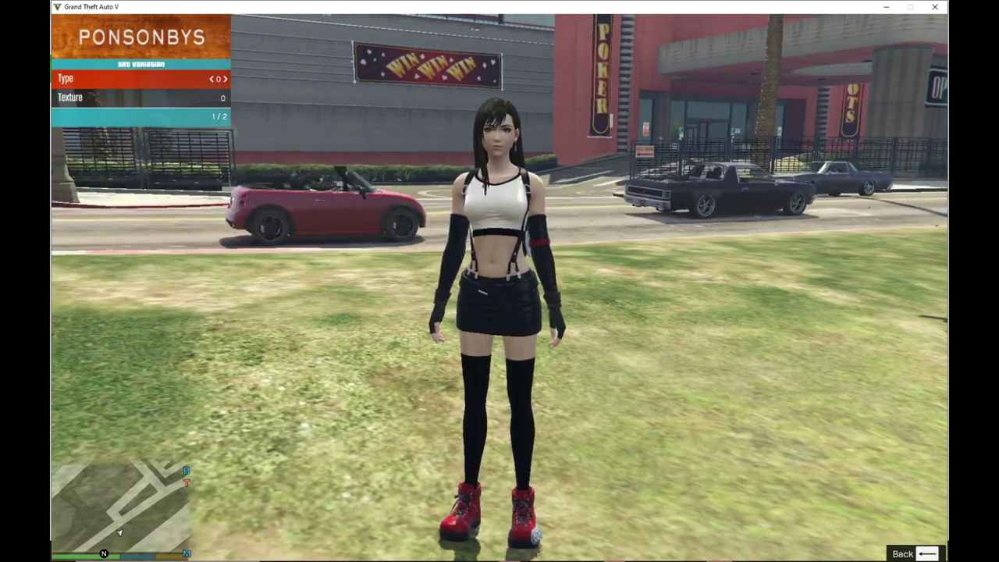
pyautogui.press('Down')
pyautogui.press('Right')
pyautogui.press('Up')
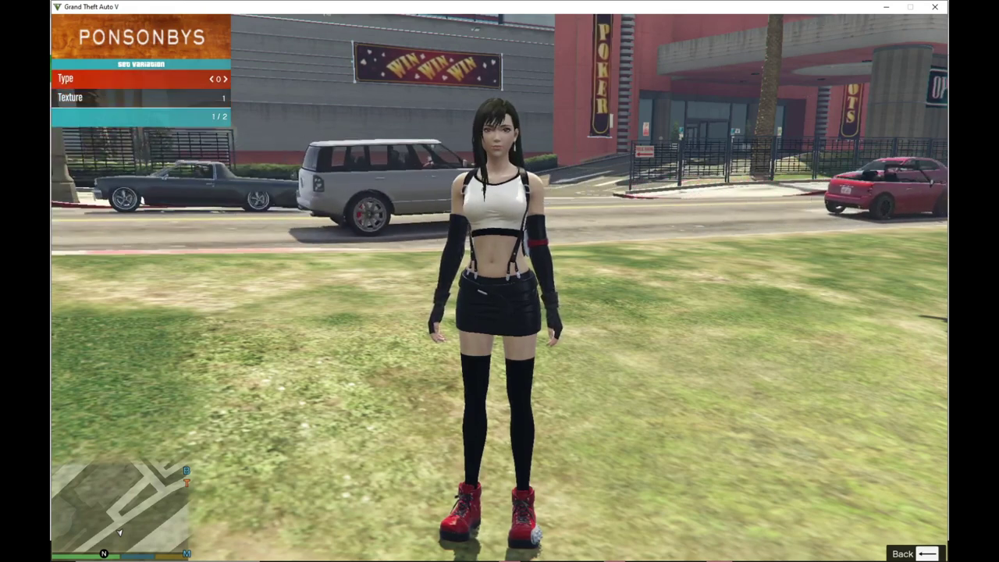
pyautogui.press('Down')
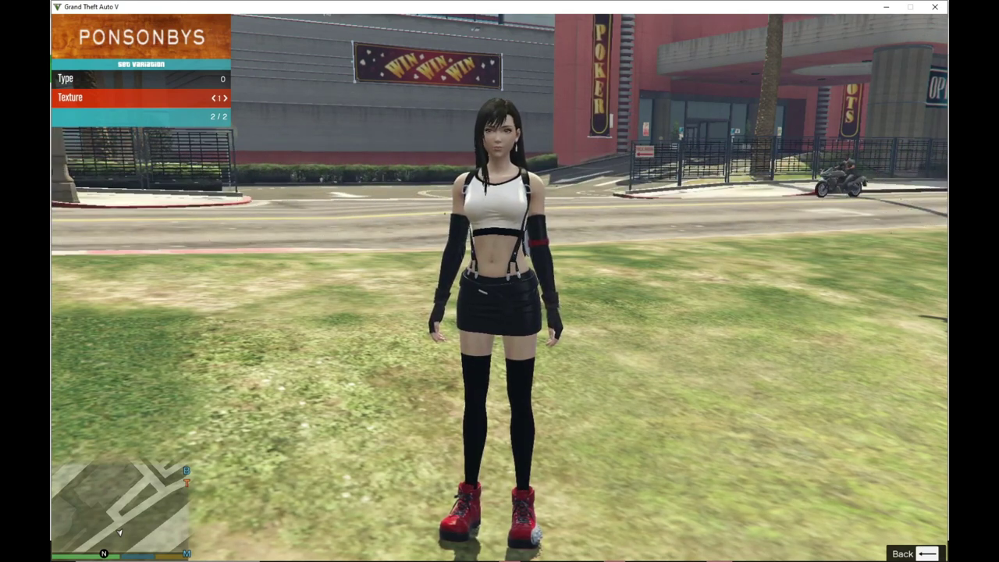
pyautogui.press('BackSpace')
pyautogui.press('Down')
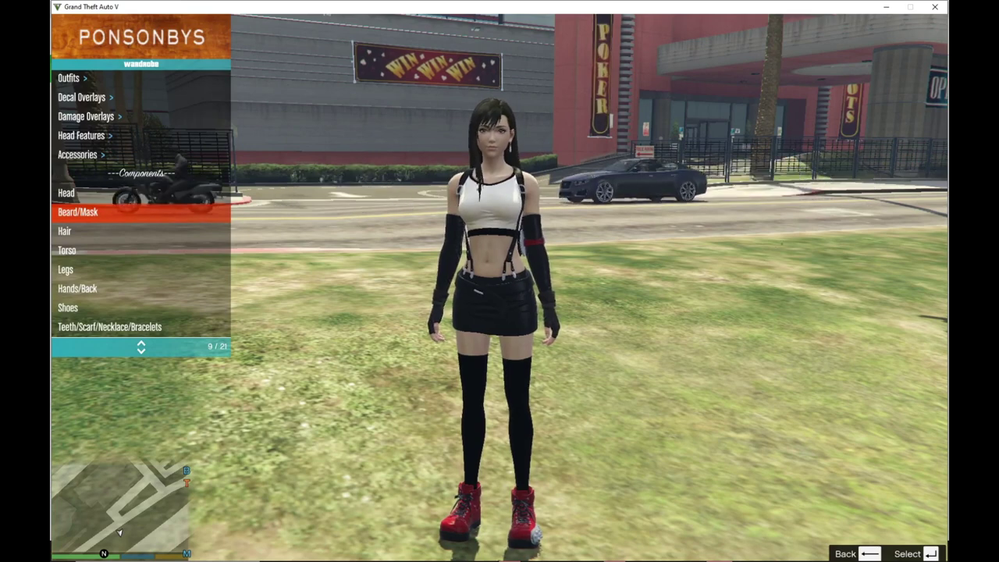
# Step: Compare types 0 and 1 of the Hair component, keep type 1 with texture 0, and return to the component list
pyautogui.press('Return')
pyautogui.press('Down')
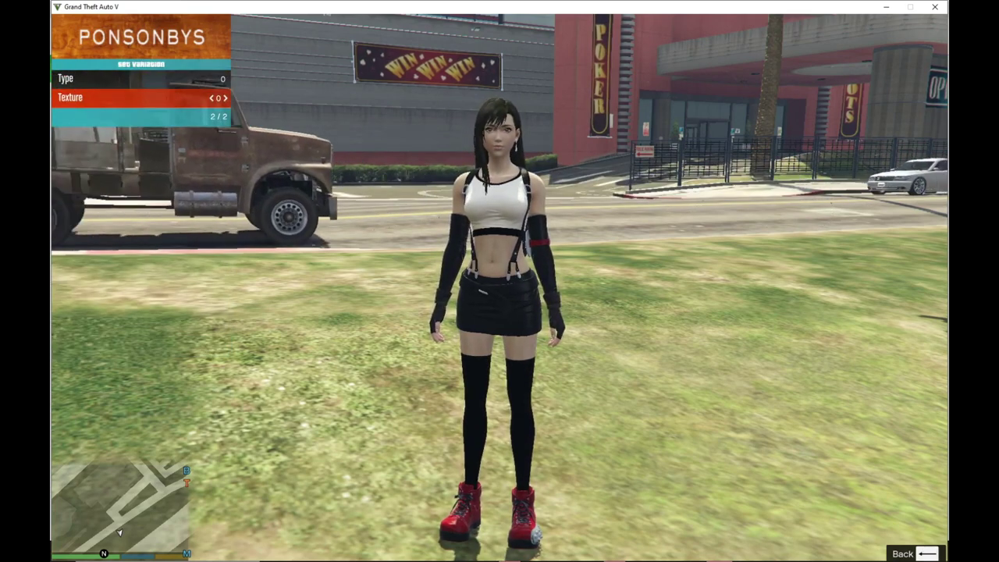
pyautogui.press('Up')
pyautogui.press('Right')
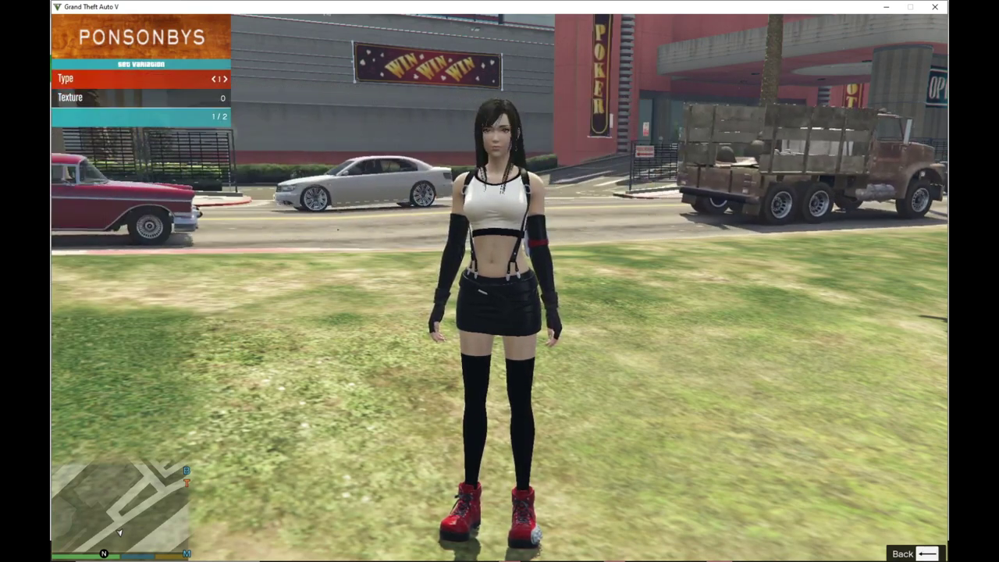
pyautogui.press('Right')
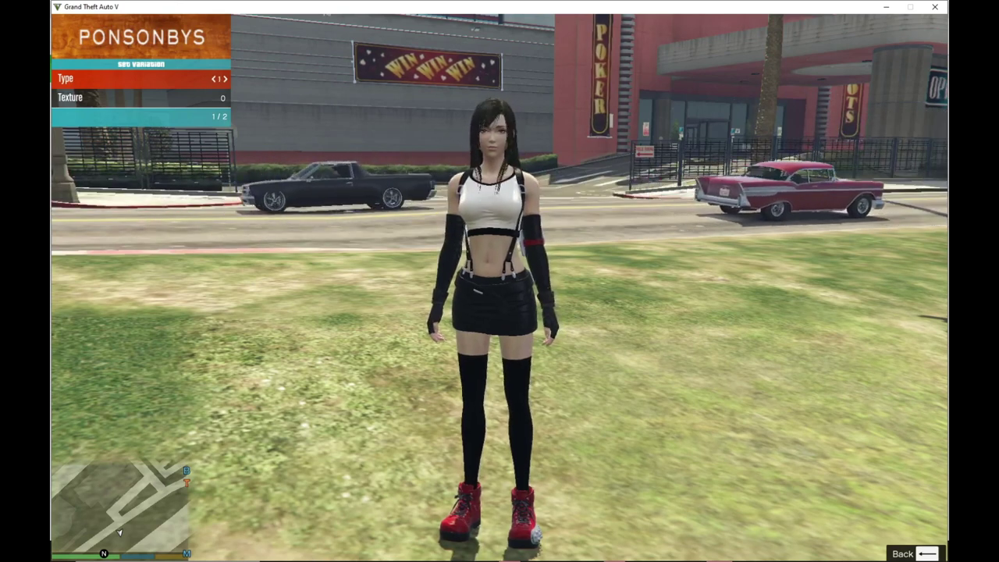
pyautogui.press('Left')
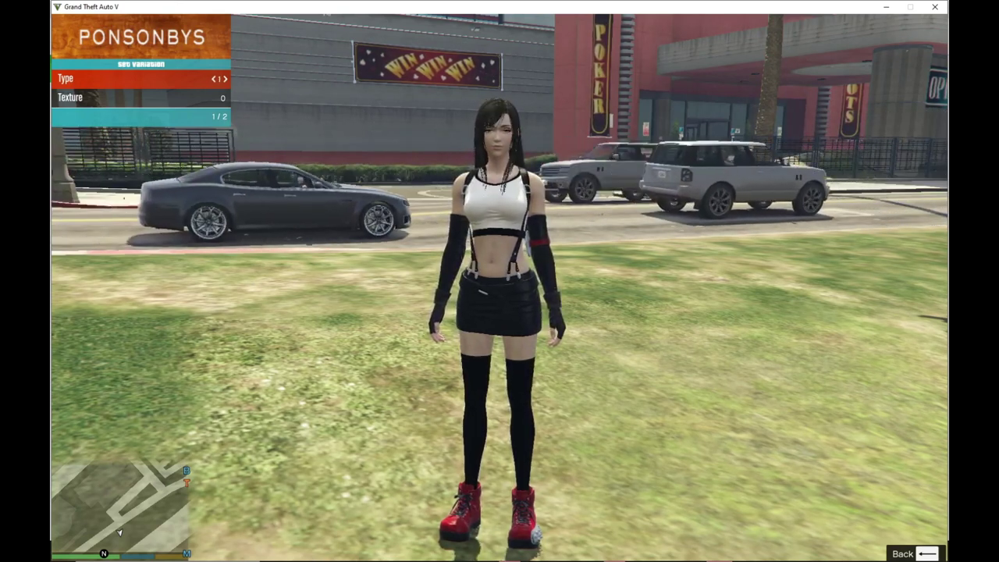
pyautogui.press('Left')
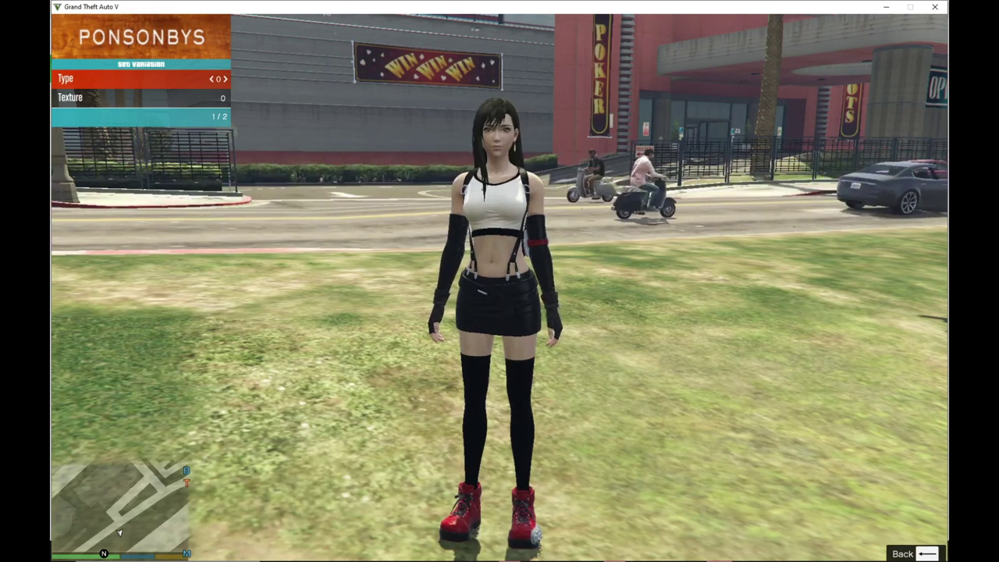
pyautogui.press('Right')
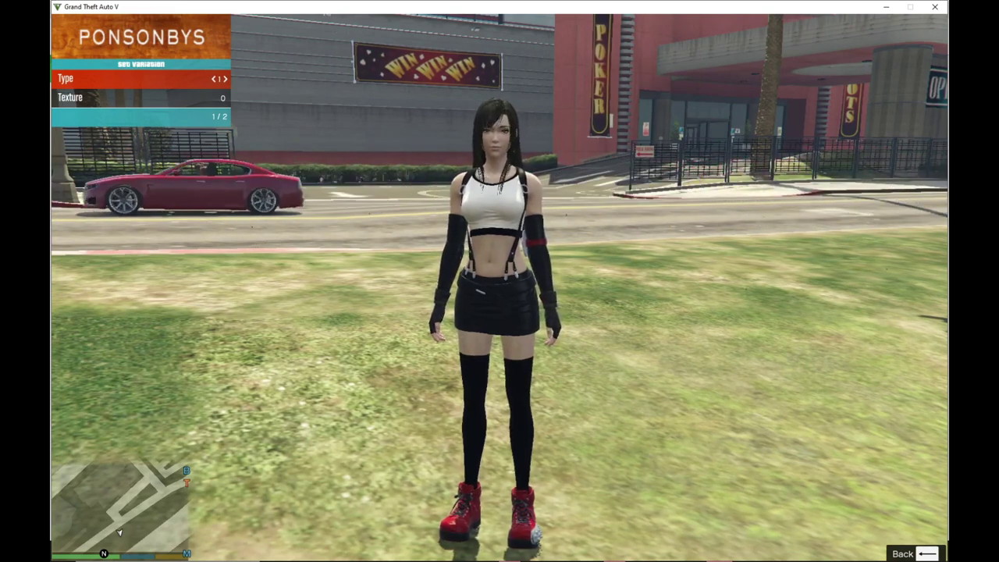
pyautogui.press('BackSpace')
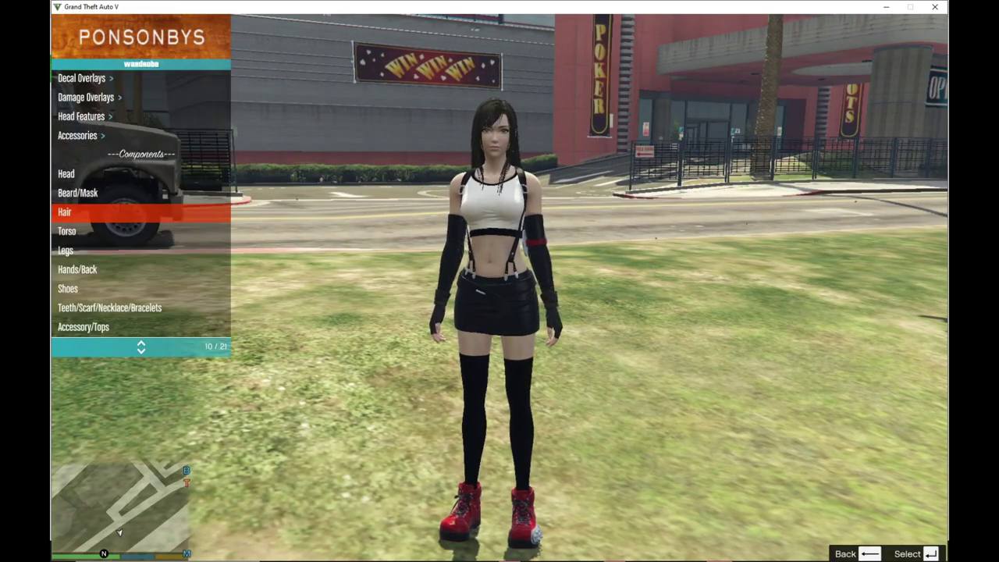
# Step: Open the Torso component and set its type to 1, keeping texture 0
pyautogui.press('Down')
pyautogui.press('Return')
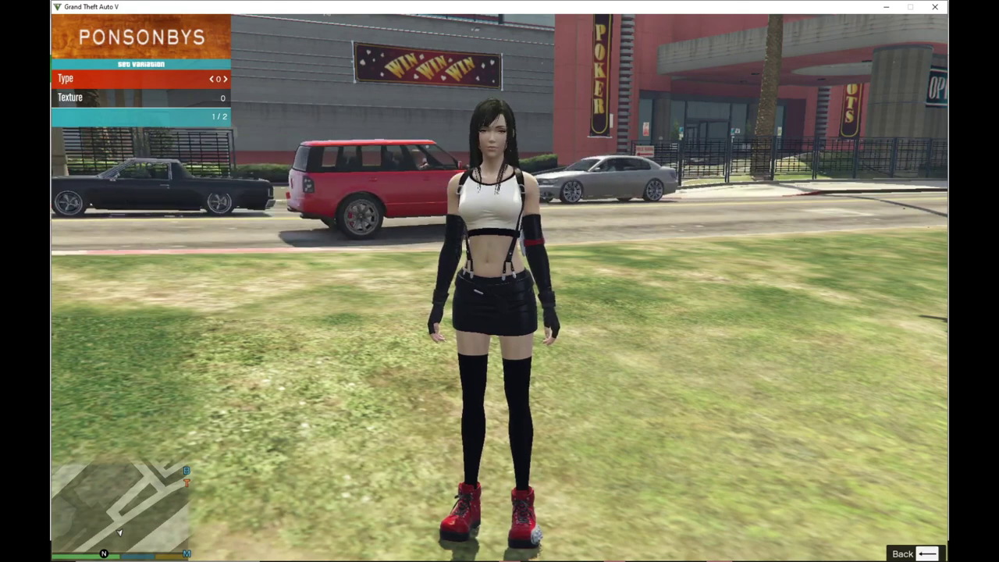
pyautogui.press('Right')
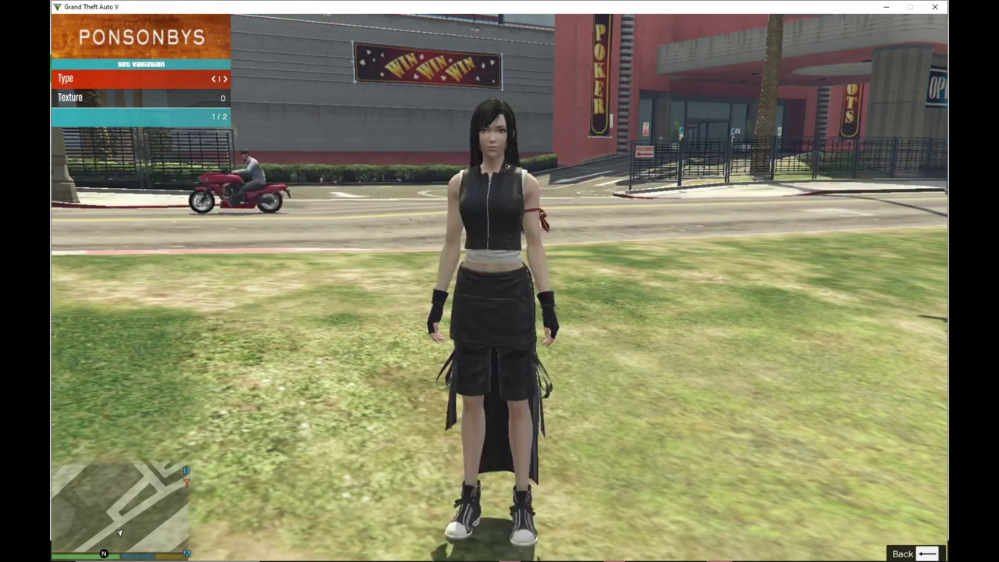
pyautogui.press('Right')
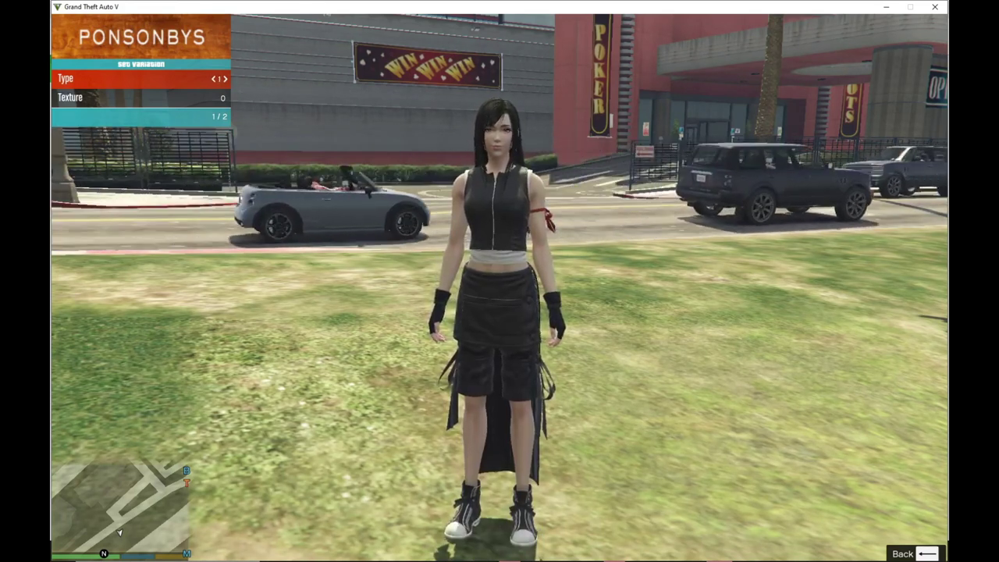
# Step: Preview textures 3 and 1 on the Torso component's type 1 outfit
pyautogui.press('Down')
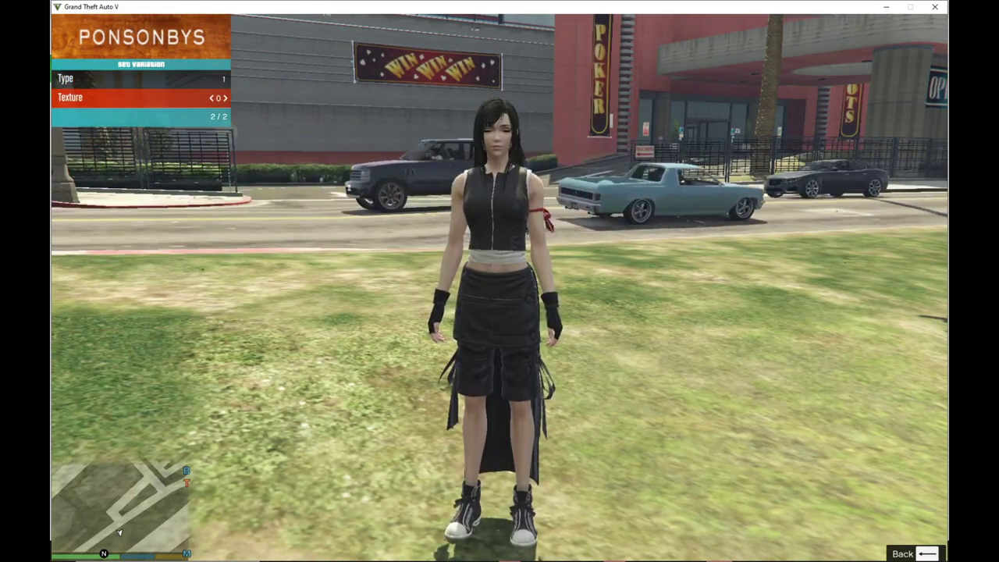
pyautogui.press('Right')
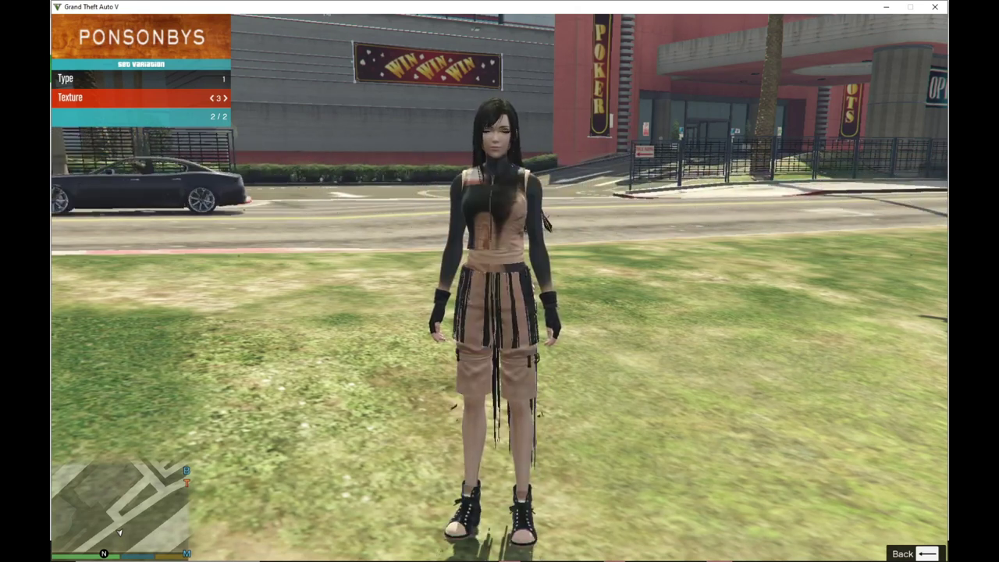
pyautogui.press('Right')
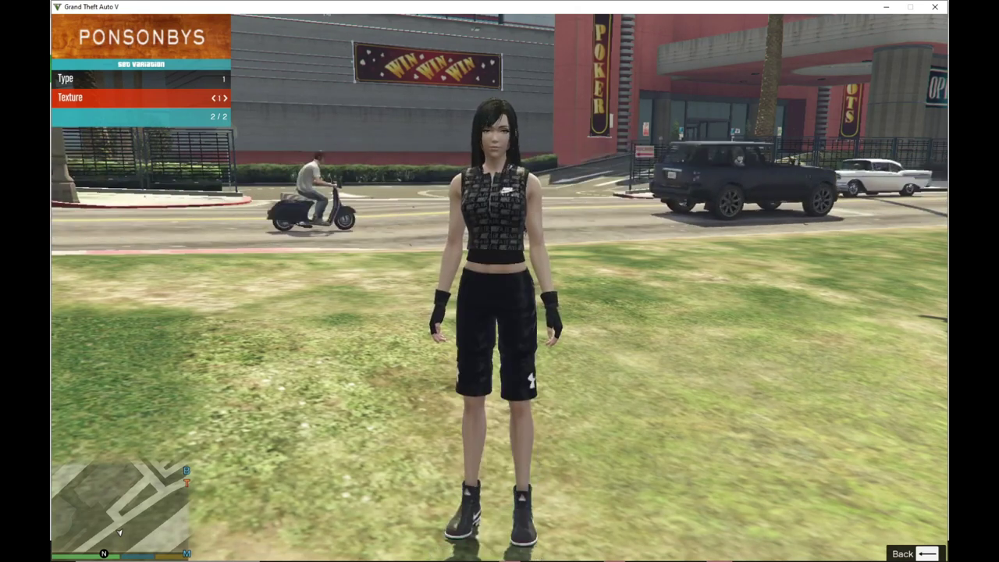
pyautogui.press('BackSpace')
pyautogui.press('Return')
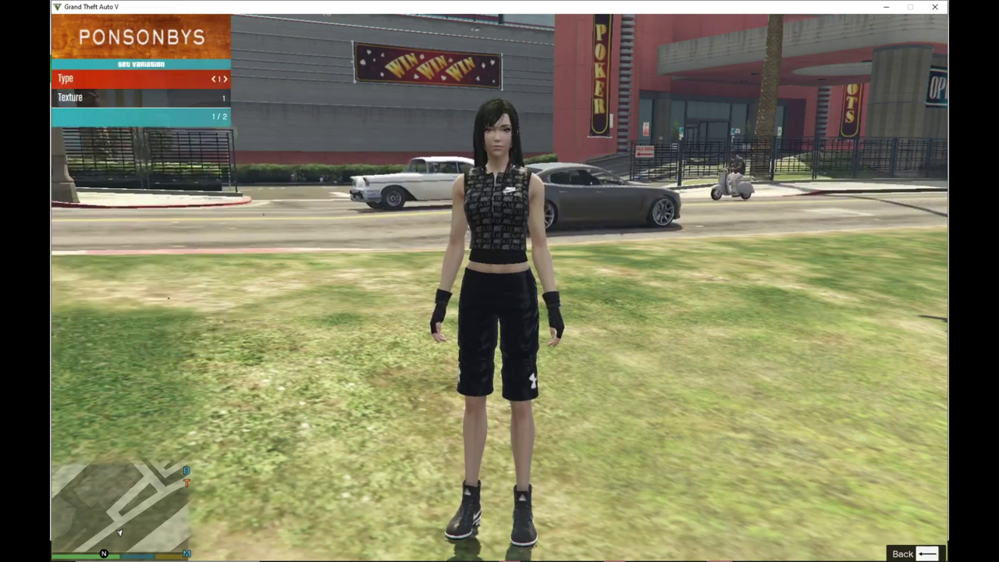
# Step: Preview the Torso component's type 0 outfit with texture 3, and reset its texture to 0
pyautogui.press('Down')
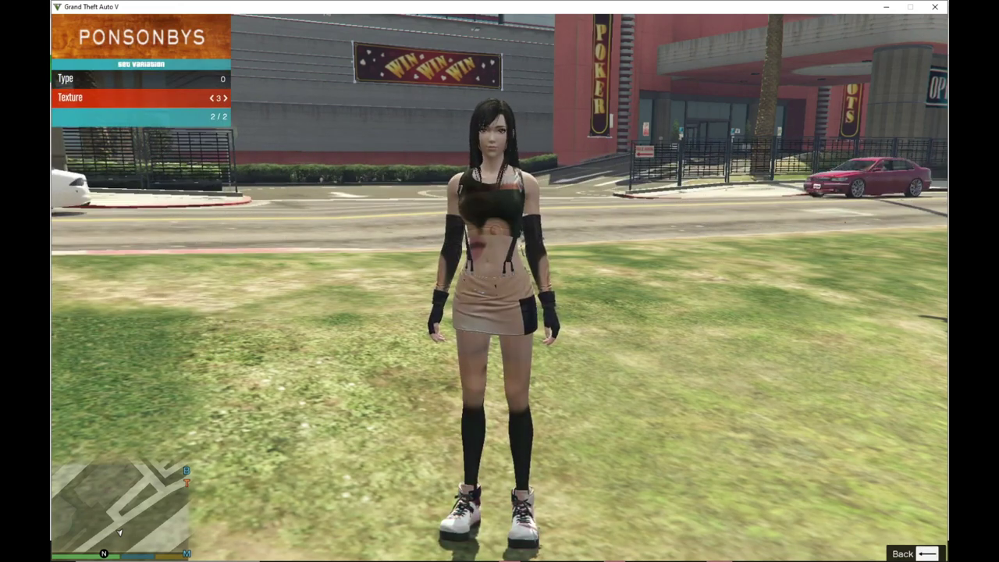
pyautogui.press('BackSpace')
pyautogui.press('Return')
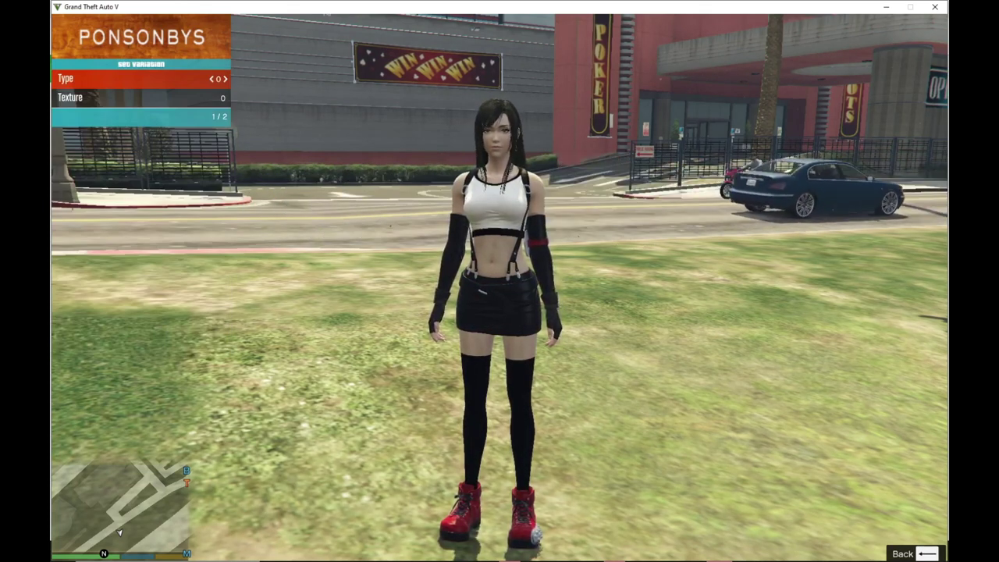
pyautogui.press('Right')
pyautogui.press('Left')
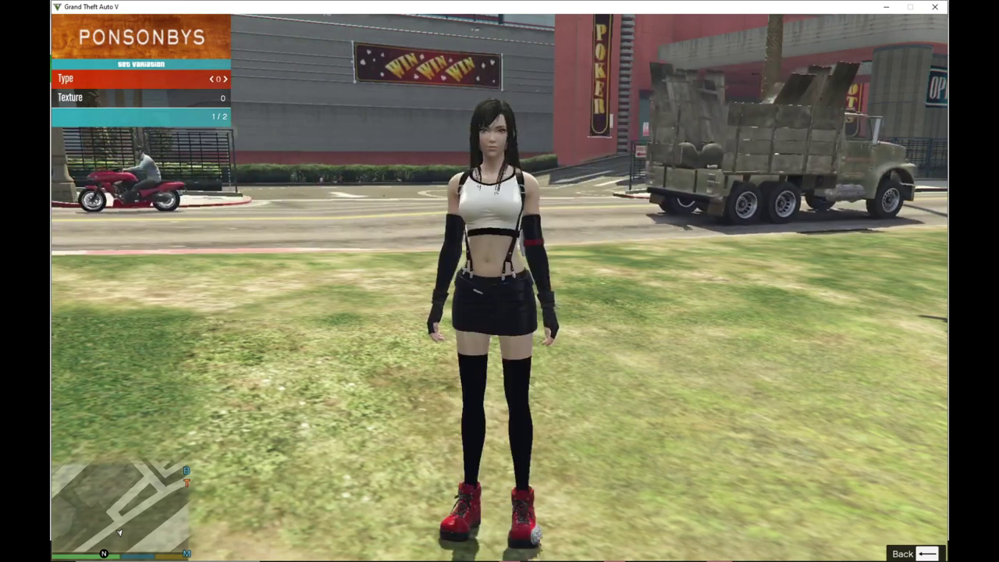
pyautogui.press('Left')
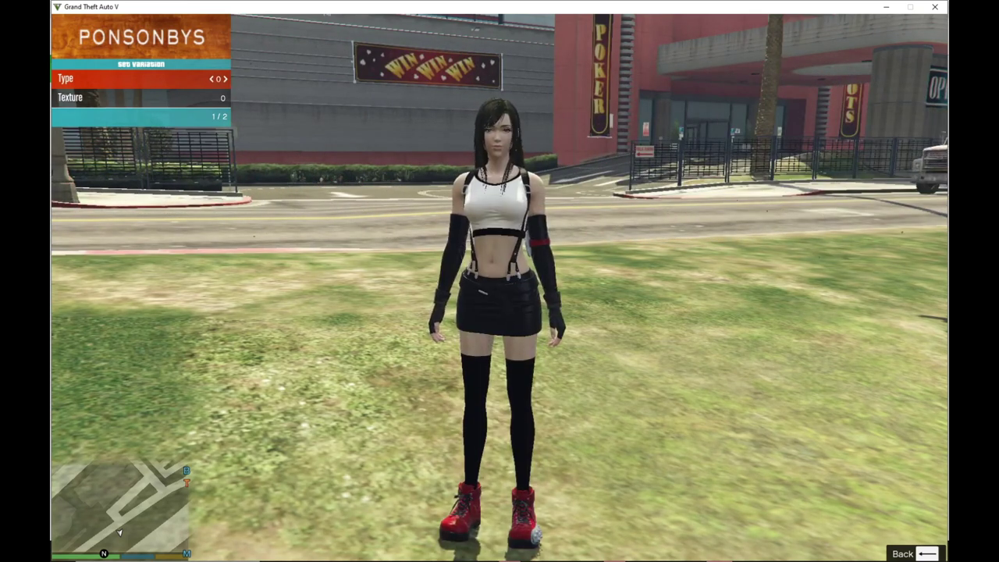
# Step: Set the Torso component to type 1, compare textures 0 and 1, keep texture 0, and return to the component list
pyautogui.press('Down')
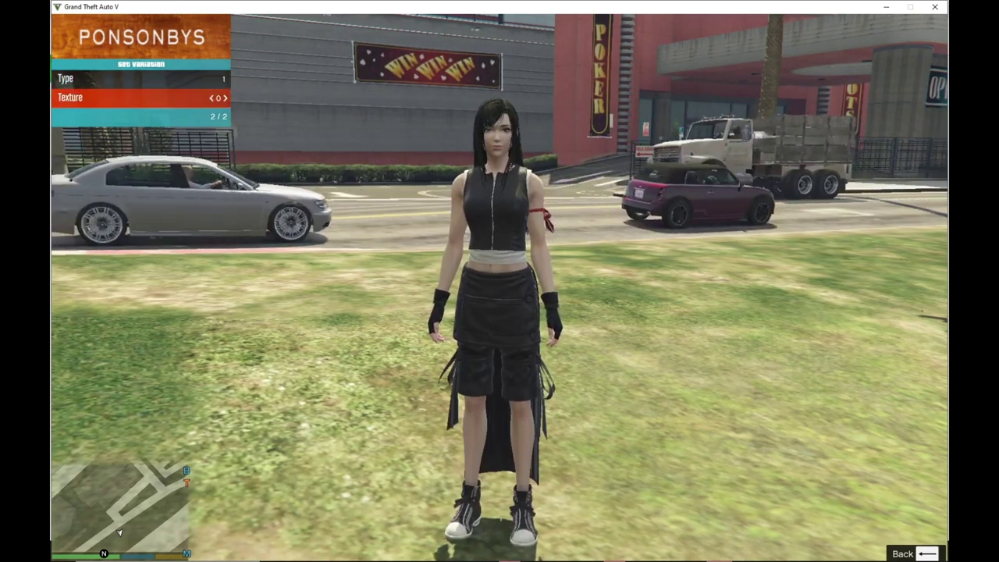
pyautogui.press('Right')
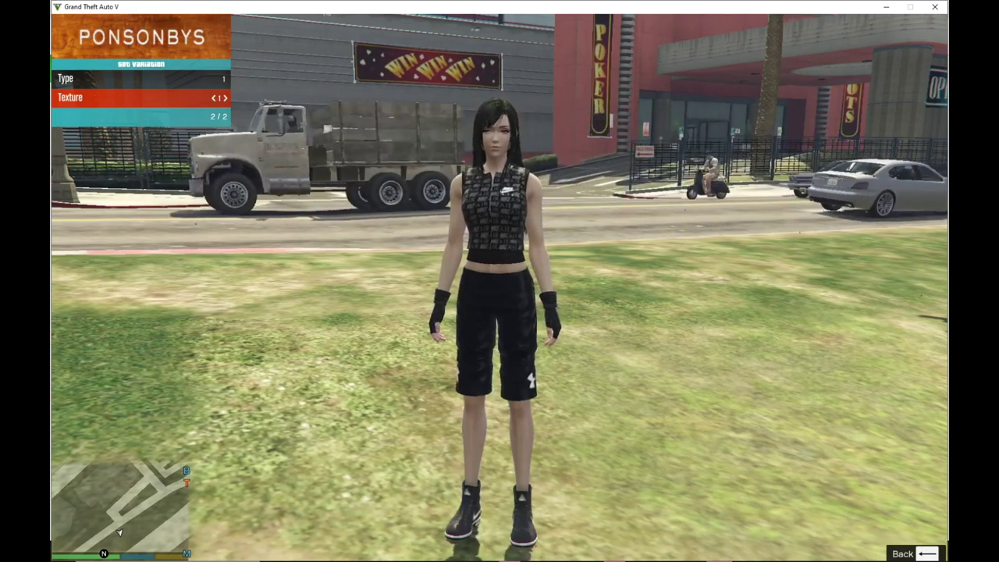
pyautogui.press('Left')
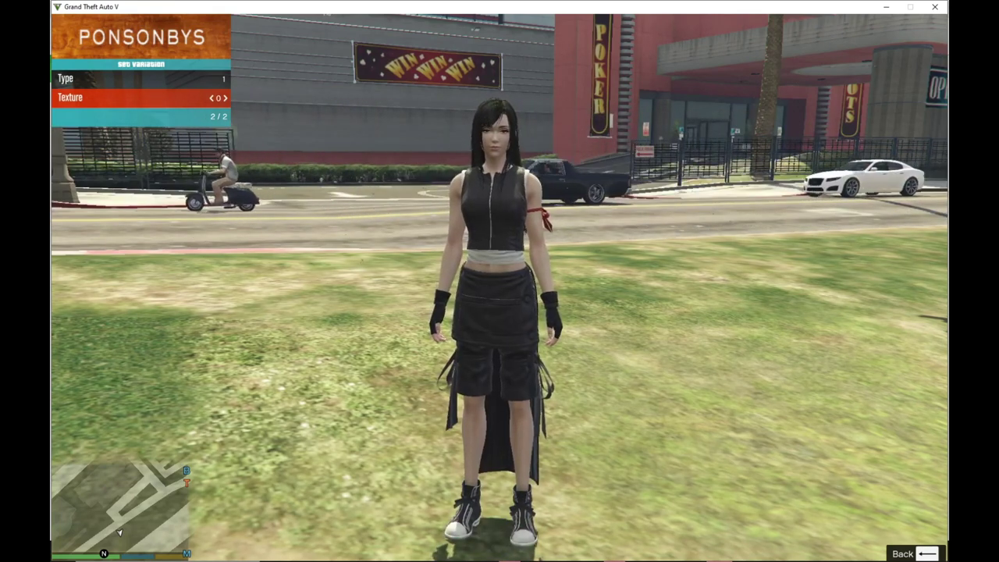
pyautogui.press('BackSpace')
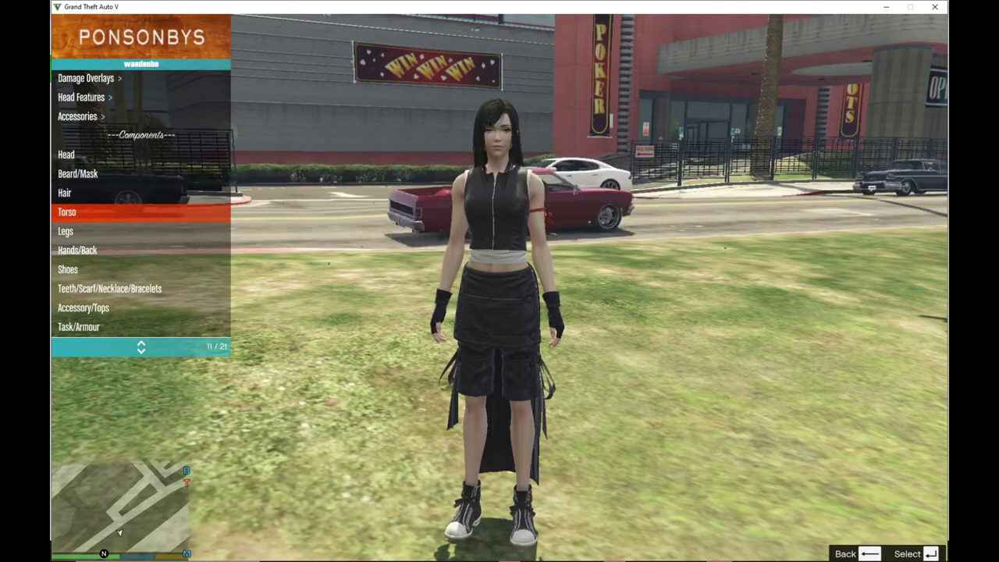
# Step: Try texture 1 on the Legs component's type 0, restore texture 0, and return to the component list
pyautogui.press('Down')
pyautogui.press('Return')
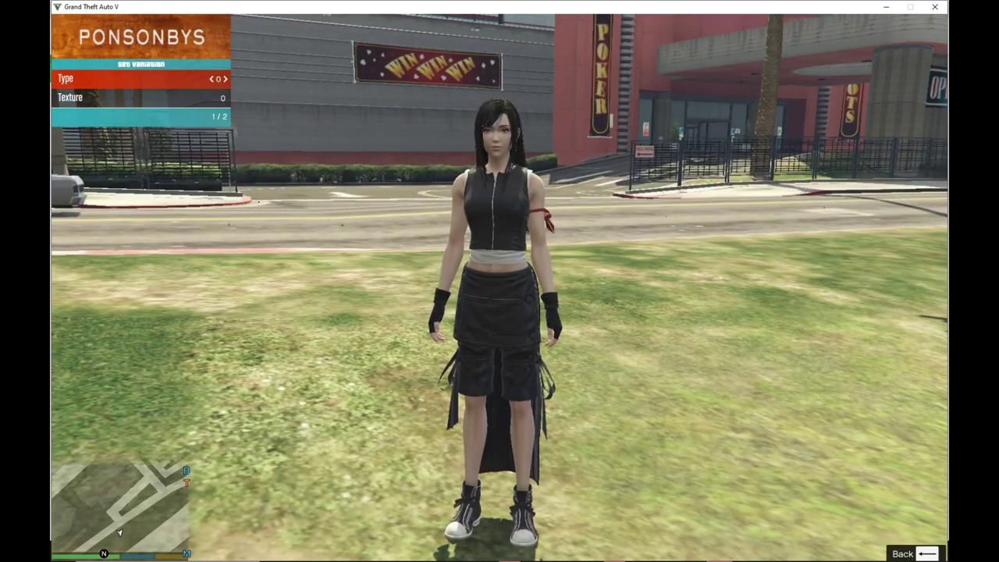
pyautogui.press('Down')
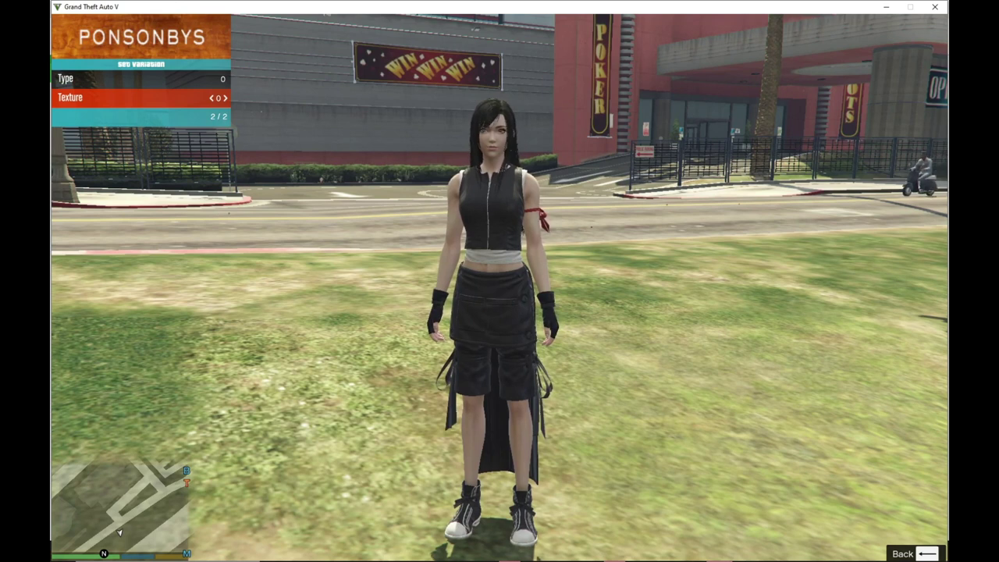
pyautogui.press('Right')
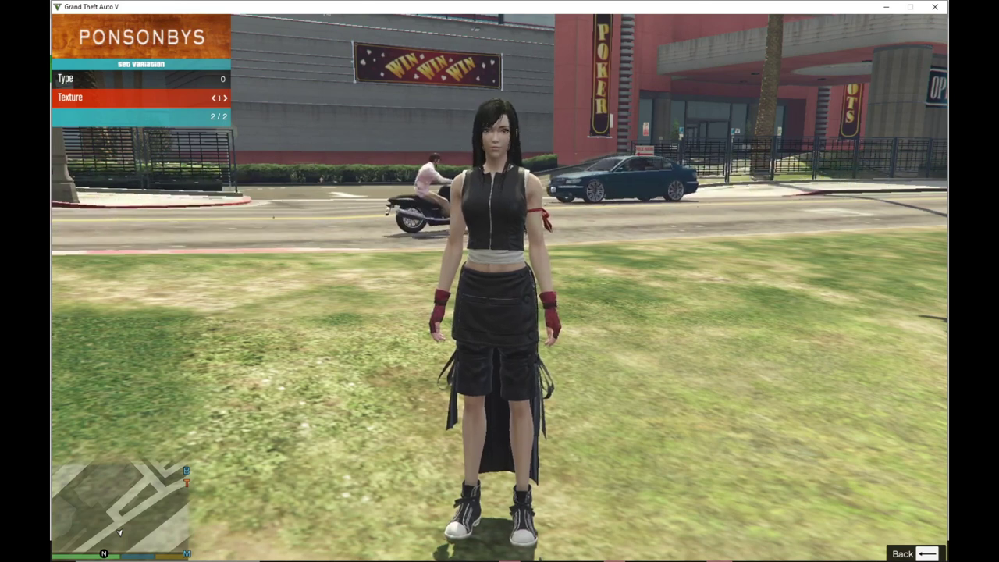
pyautogui.press('BackSpace')
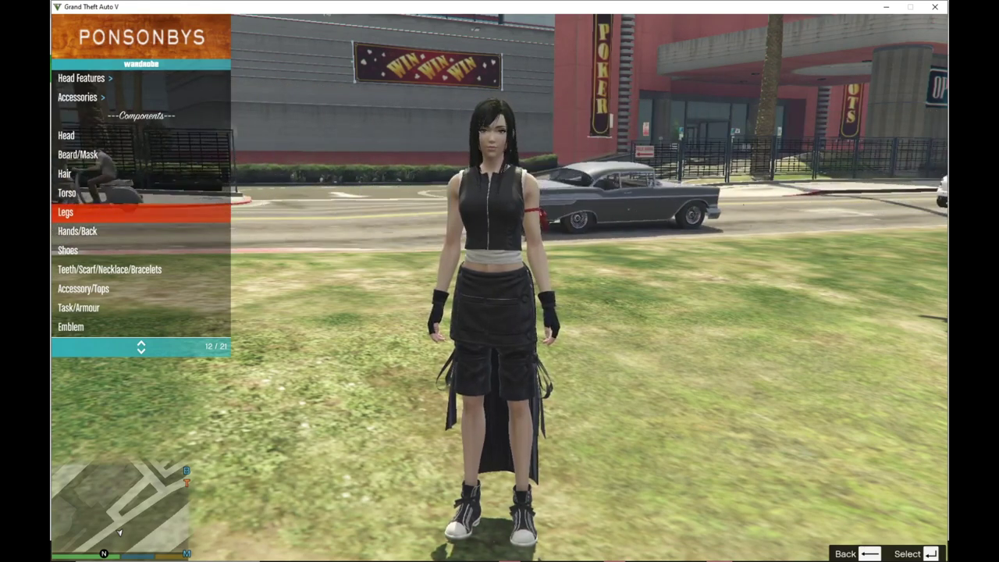
# Step: Open the wardrobe's Outfits section and examine the options for saving the outfit to a file and the saved outfit files
pyautogui.press('Up')
pyautogui.press('Up')
pyautogui.press('Up')
pyautogui.press('Up')
pyautogui.press('Up')
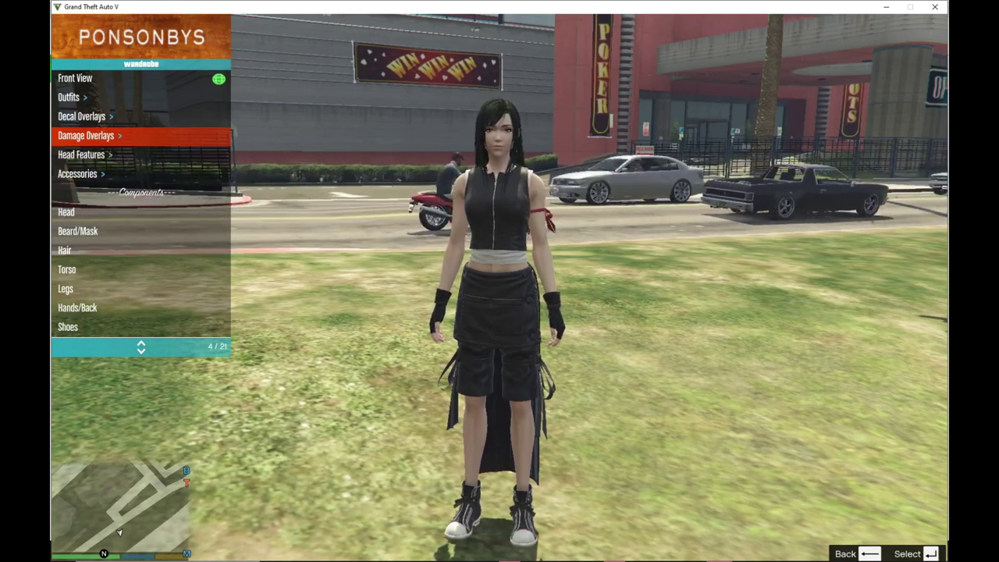
pyautogui.press('Up')
pyautogui.press('Up')
pyautogui.press('Return')
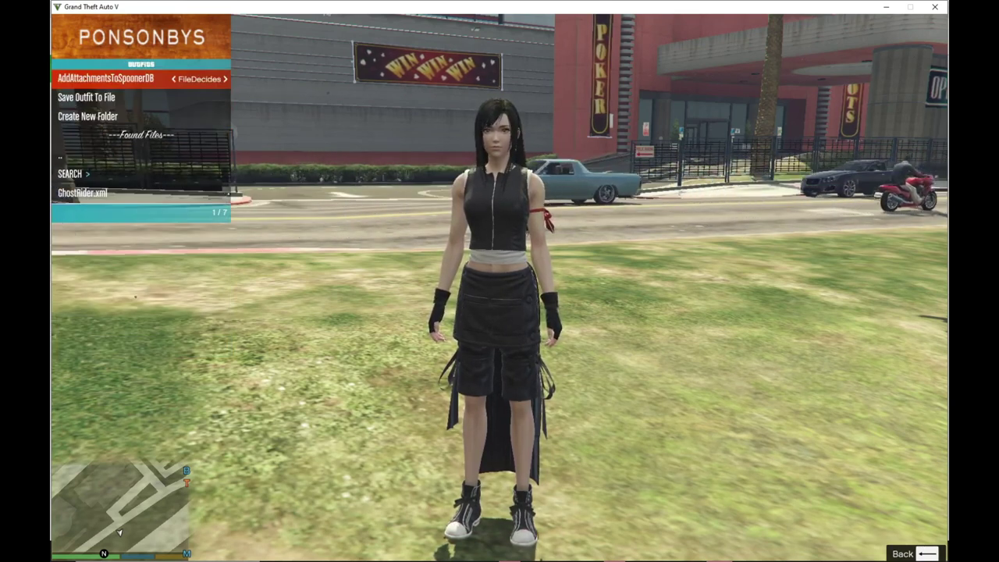
pyautogui.press('Down')
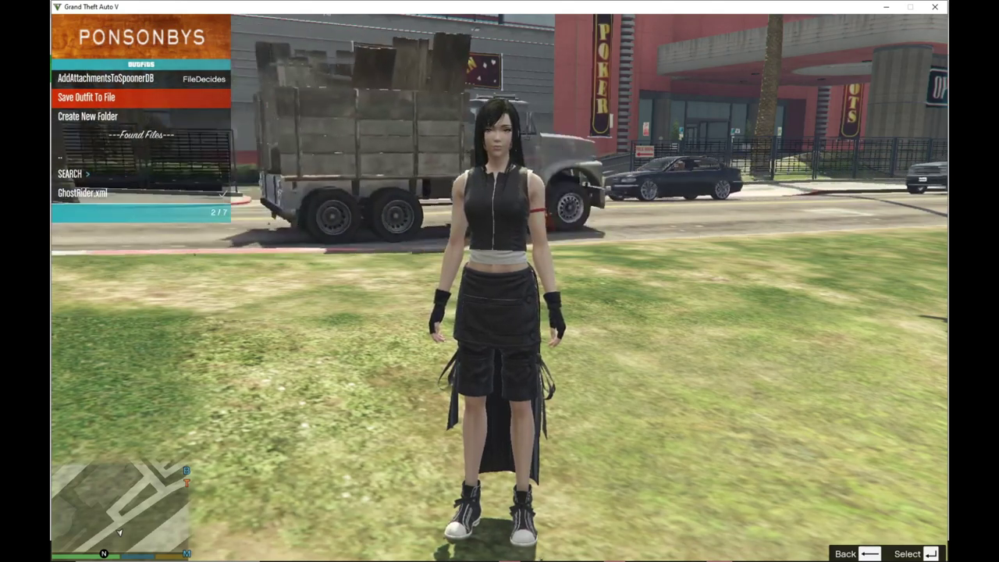
pyautogui.press('Down')
pyautogui.press('Down')
pyautogui.press('Down')
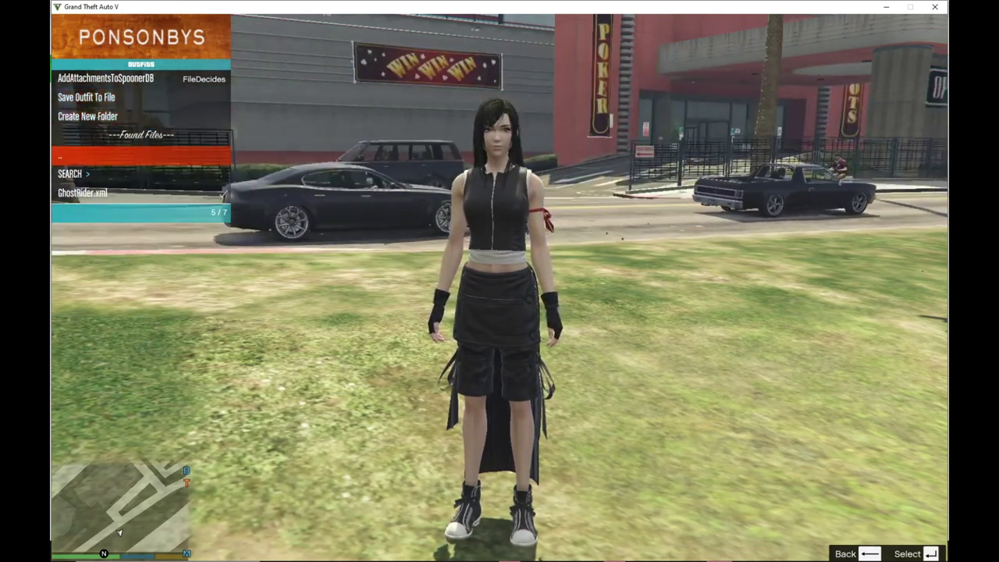
# Step: Leave the wardrobe and Player Options, and close Menyoo to return to the game
pyautogui.press('BackSpace')
pyautogui.press('BackSpace')
pyautogui.press('BackSpace')
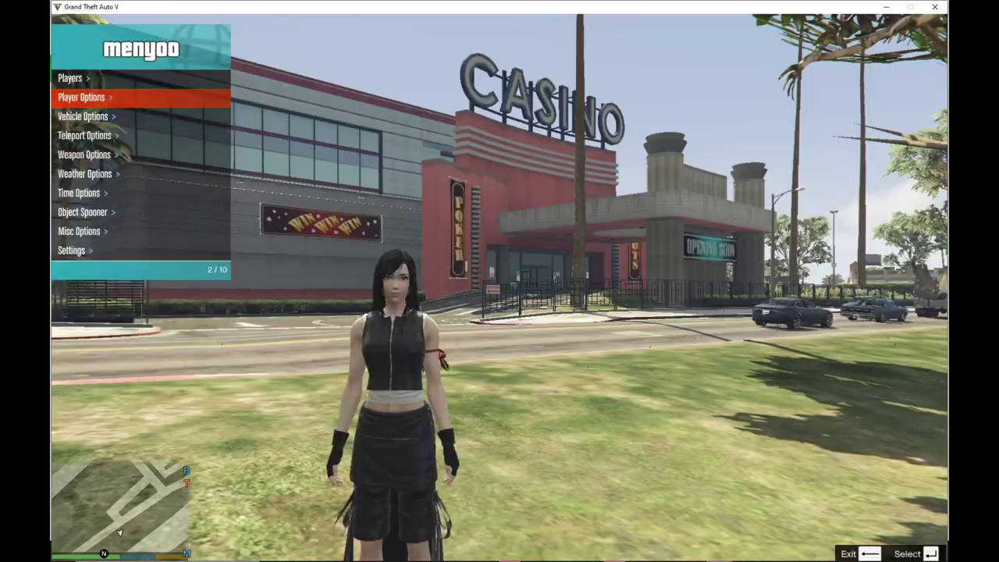
pyautogui.press('BackSpace')
# Step: Run the character along the grass strip beside the road to view the outfit in motion
pyautogui.press('w')
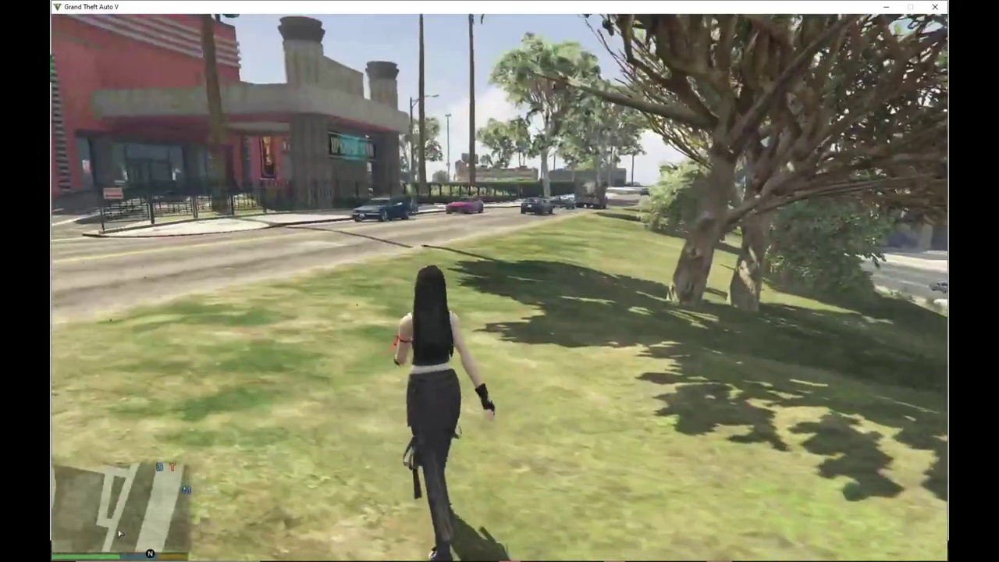
pyautogui.press('w')
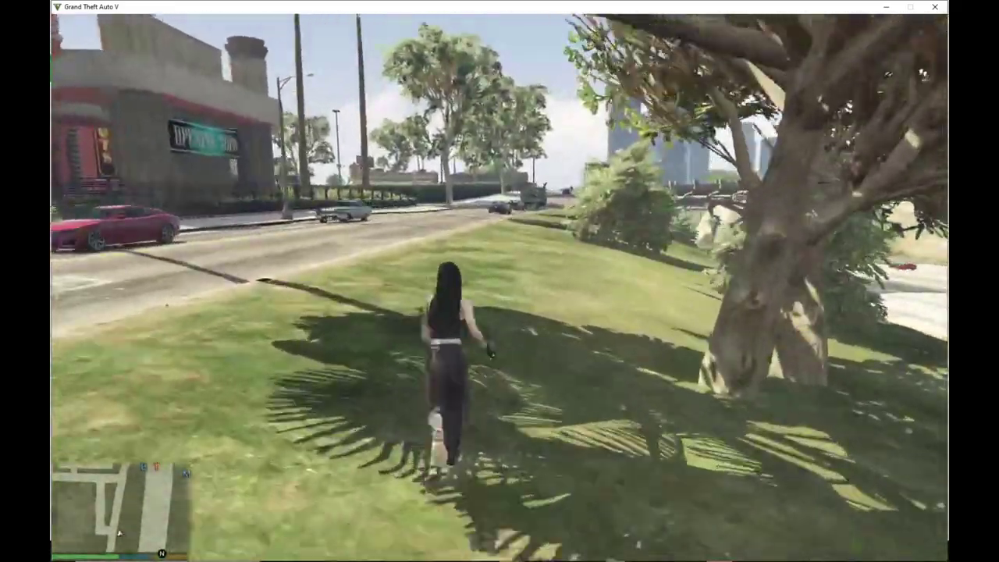
pyautogui.press('w')
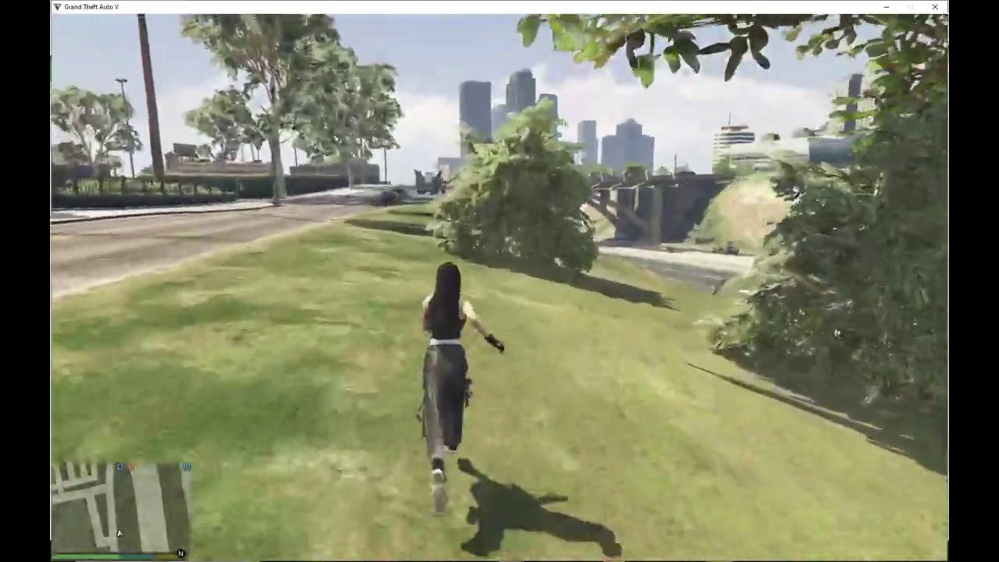
pyautogui.press('w')
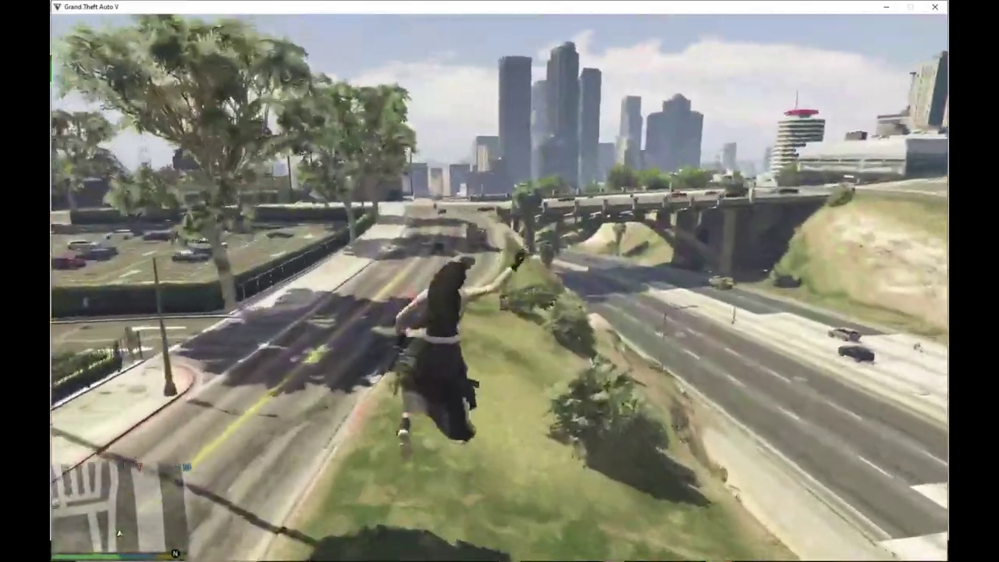
pyautogui.press('w')
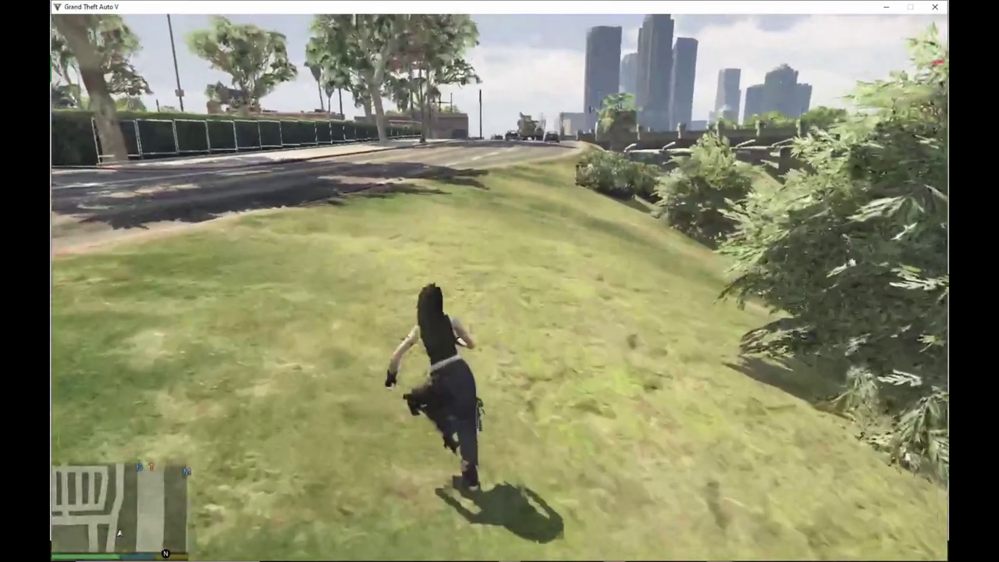